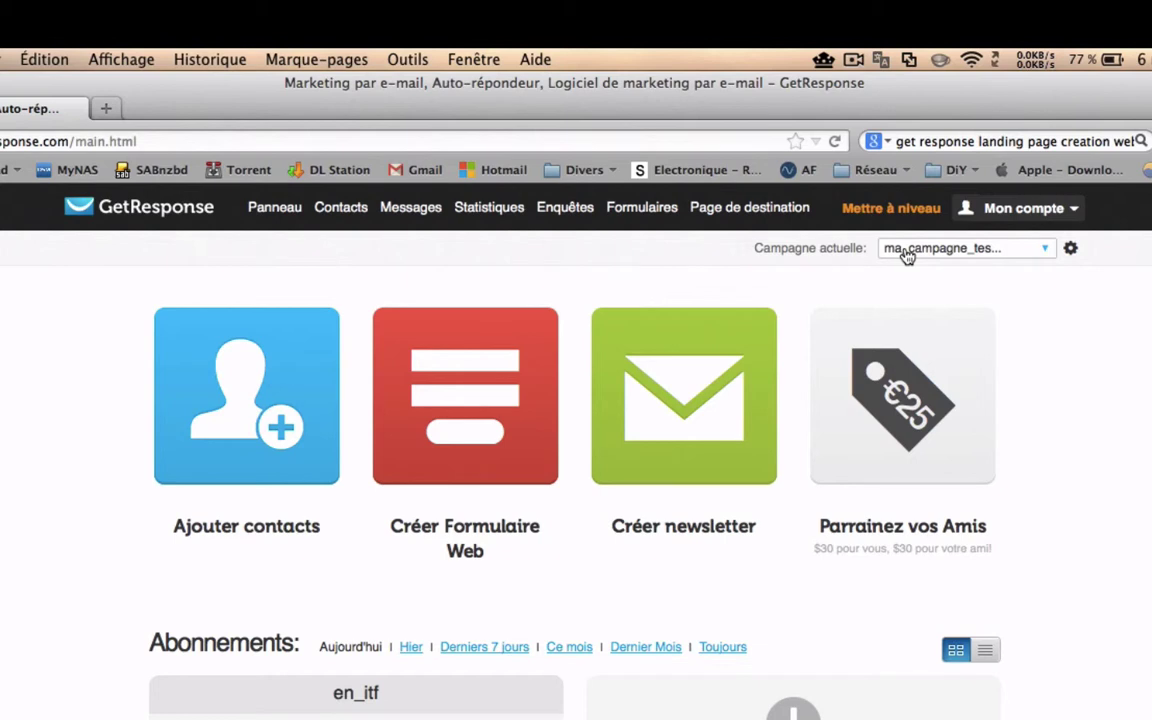
# Start a new auto-responder and create a new e-mail as its message
pyautogui.moveTo(435, 218)
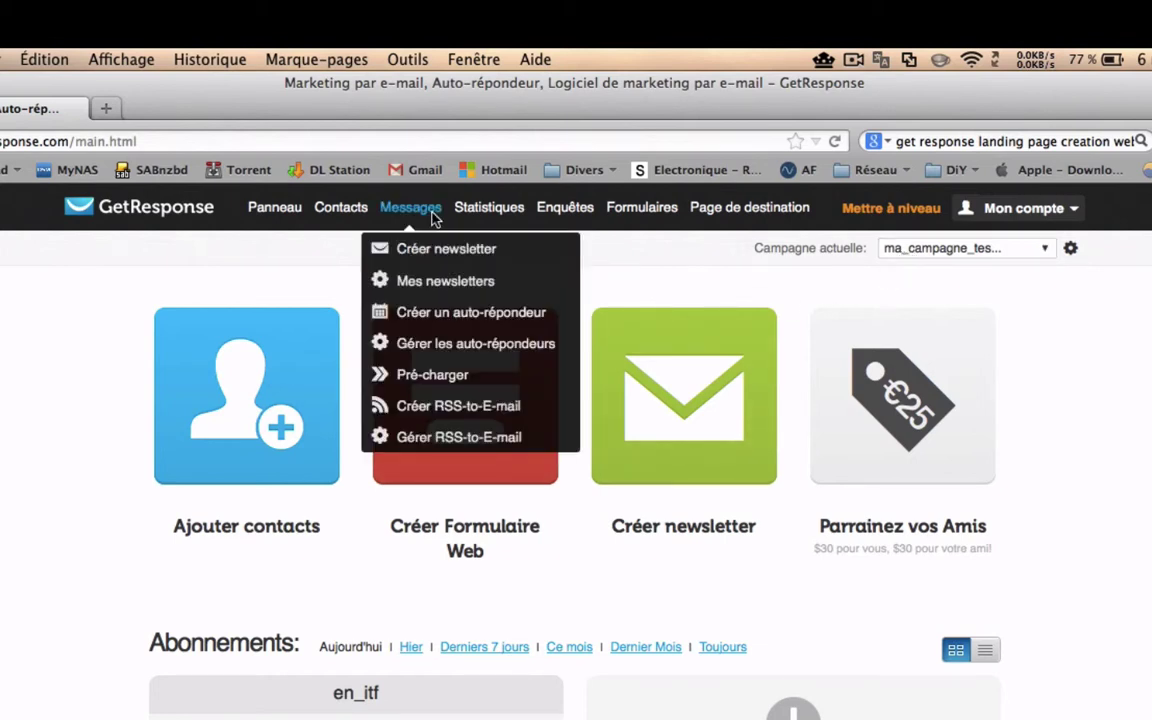
pyautogui.click(451, 322)
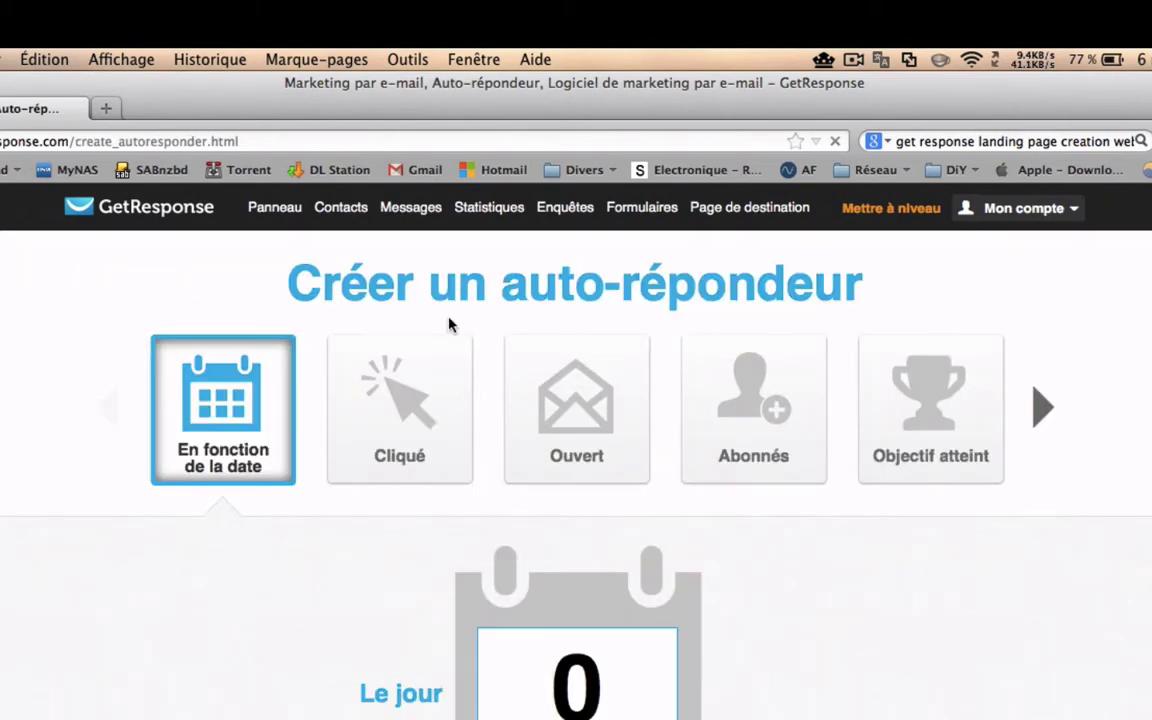
pyautogui.scroll(-10, 793, 507)
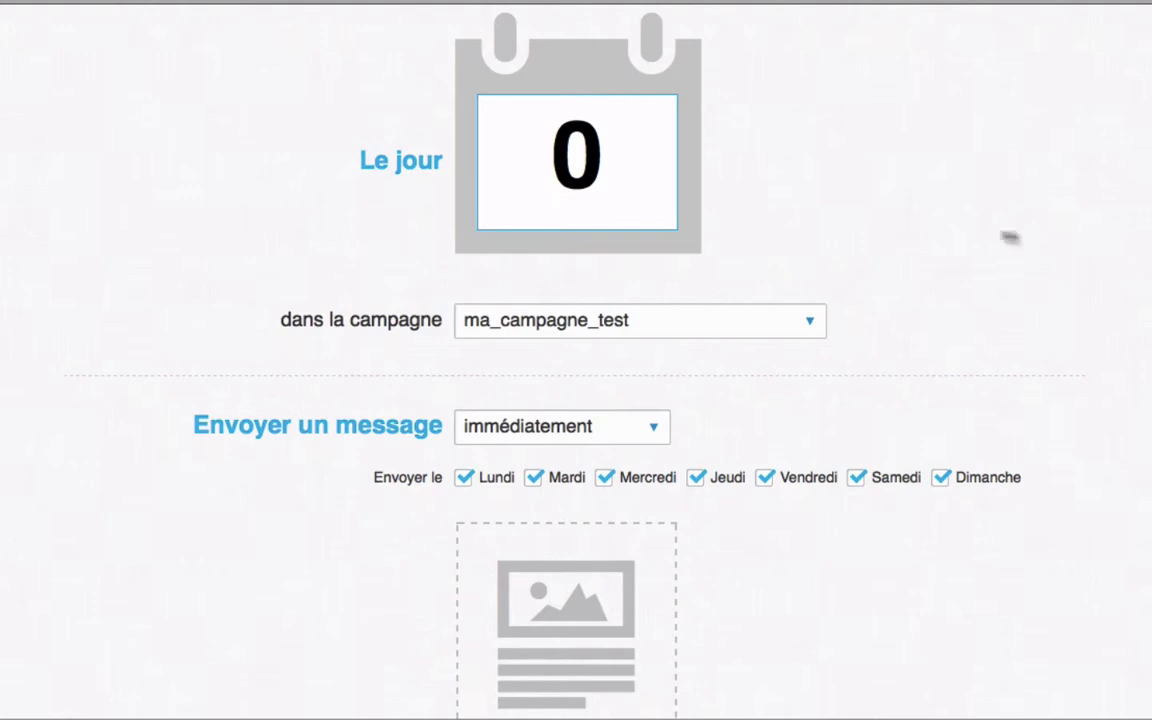
pyautogui.scroll(-3, 913, 218)
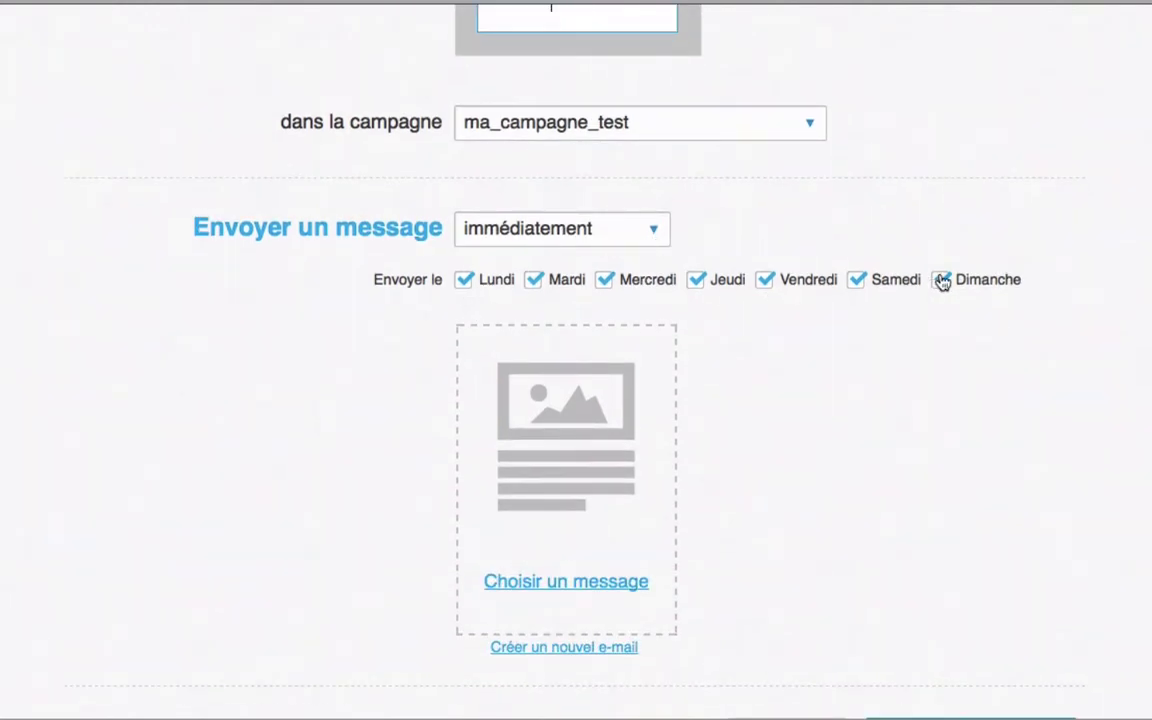
pyautogui.scroll(-1, 884, 405)
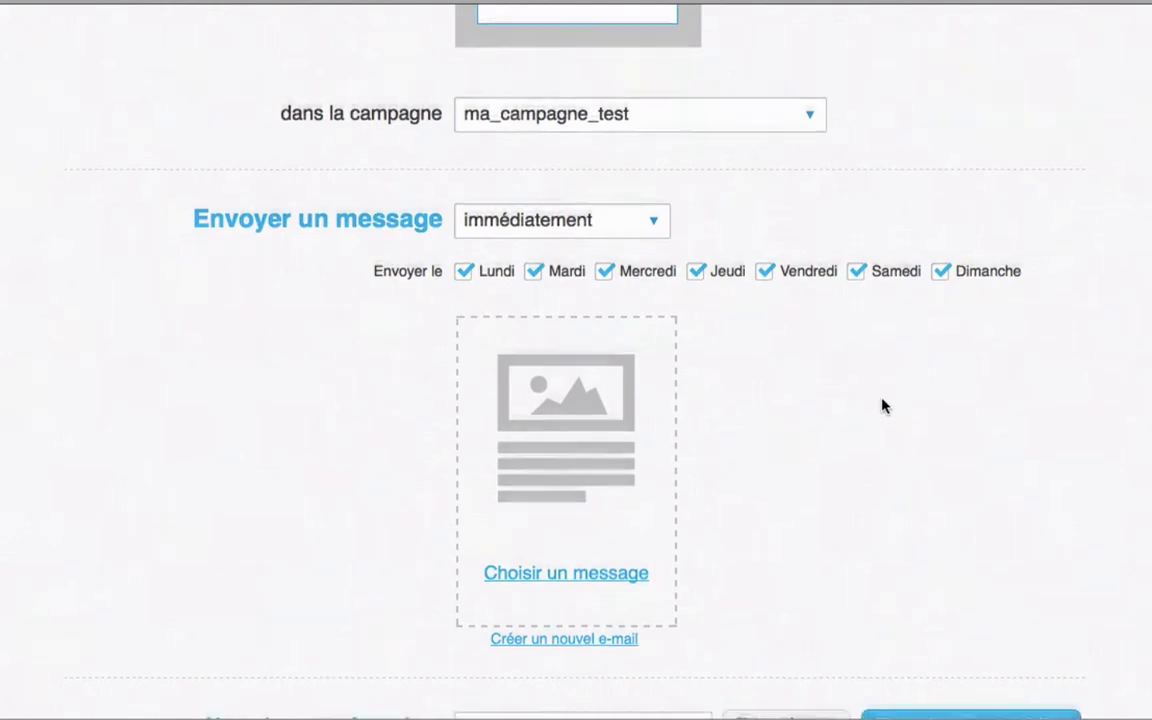
pyautogui.scroll(-2, 884, 405)
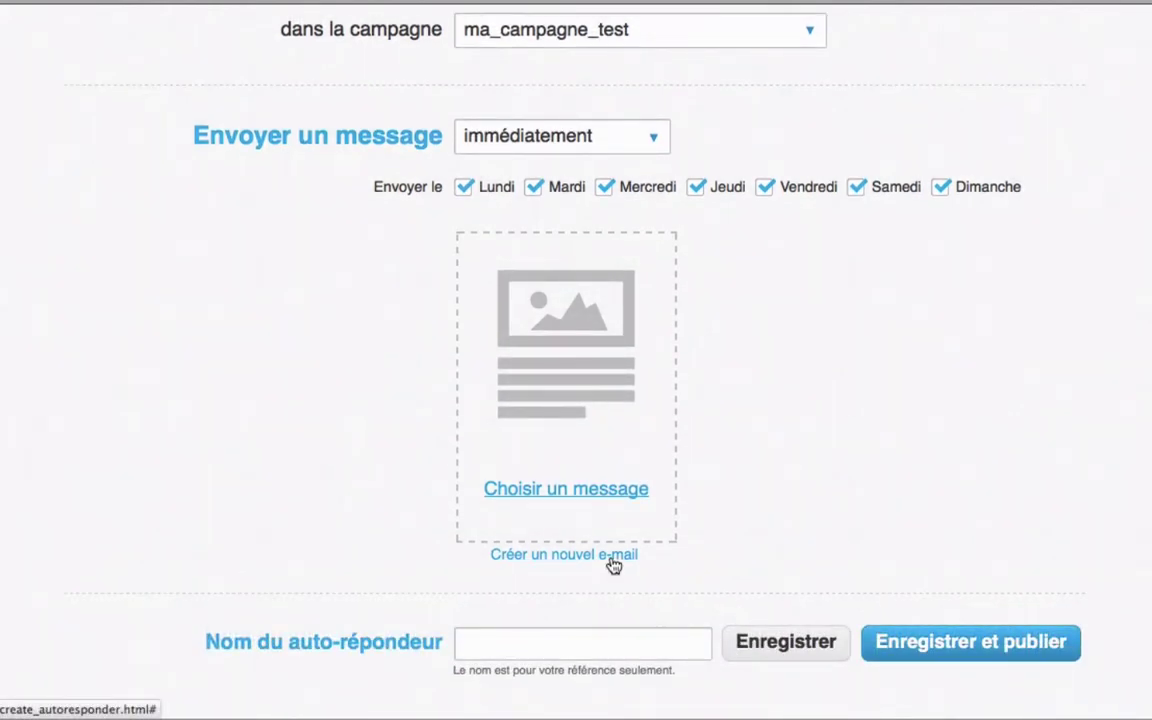
pyautogui.click(611, 489)
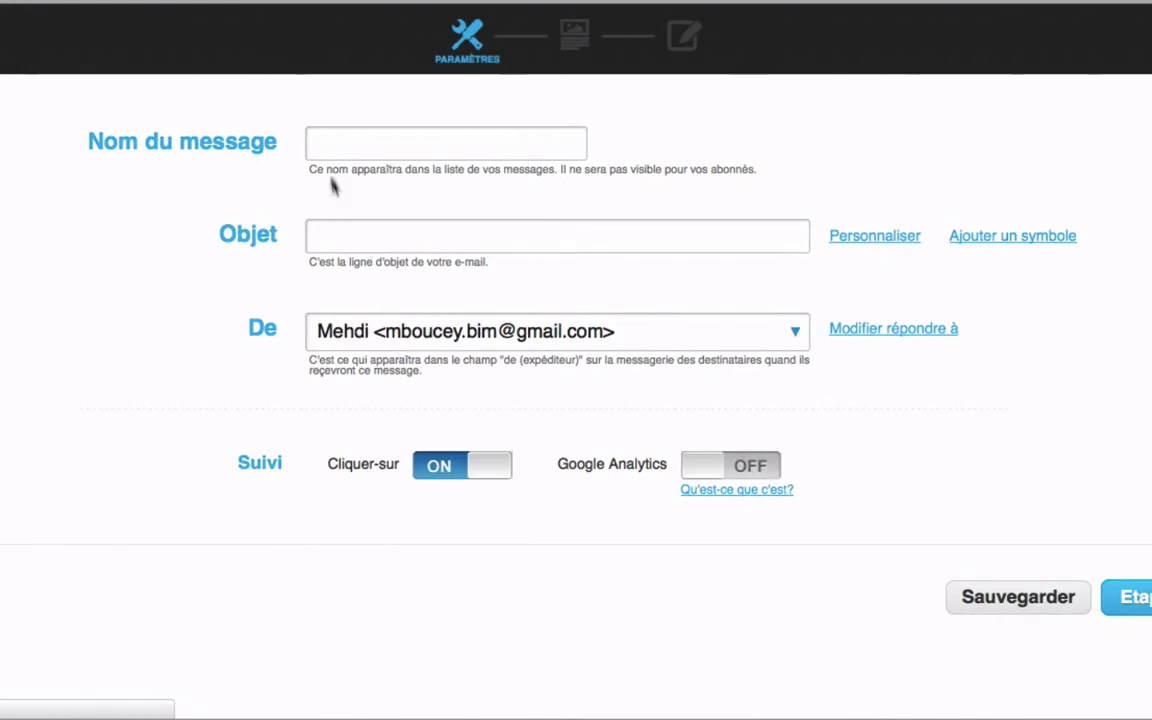
# Name the message Day0, set its subject to "Bienvenue" and continue to the template choice
pyautogui.click(350, 146)
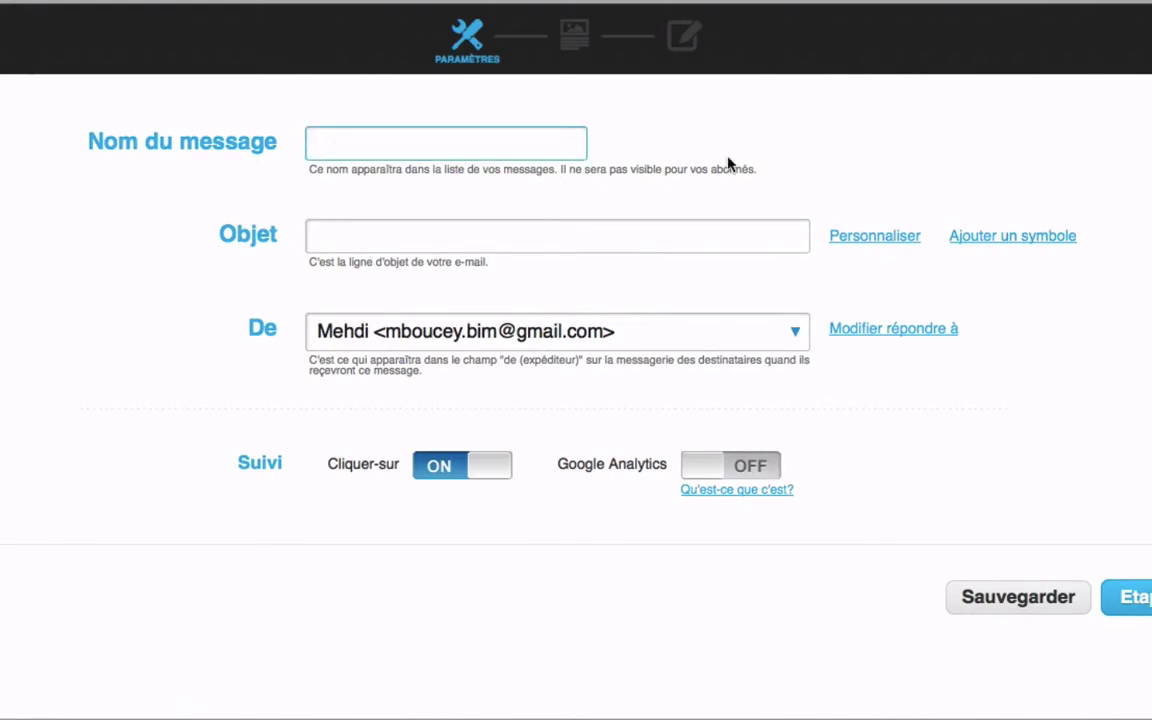
pyautogui.write('Day0')
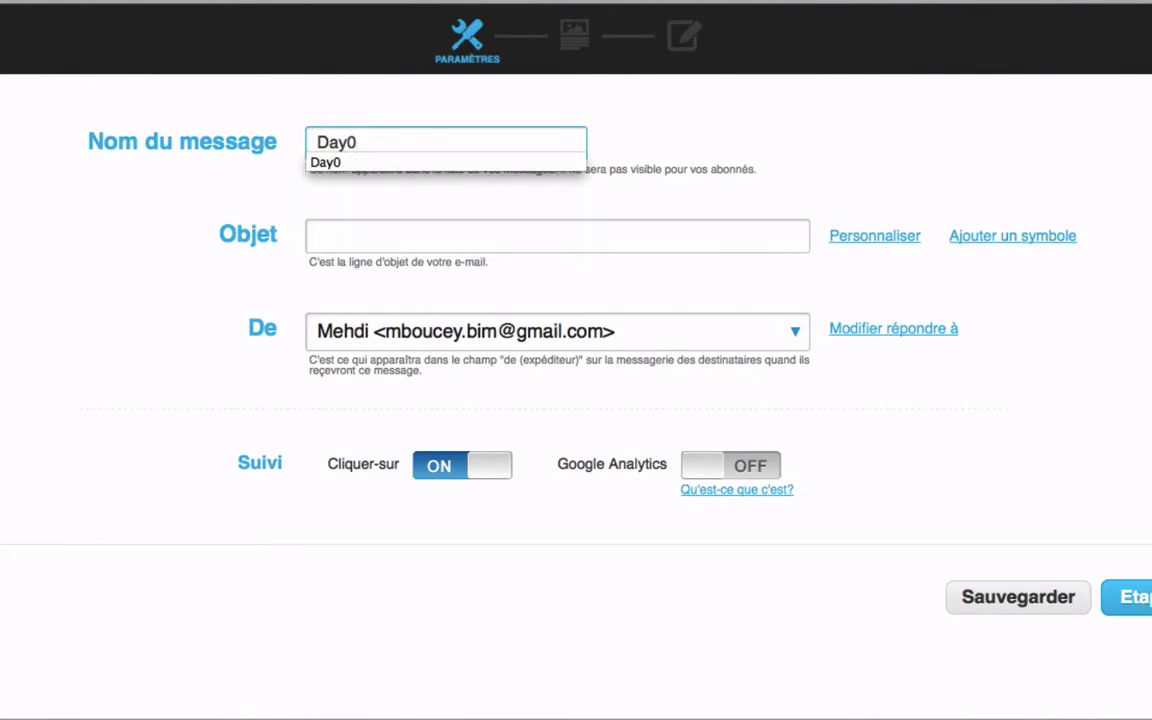
pyautogui.click(591, 237)
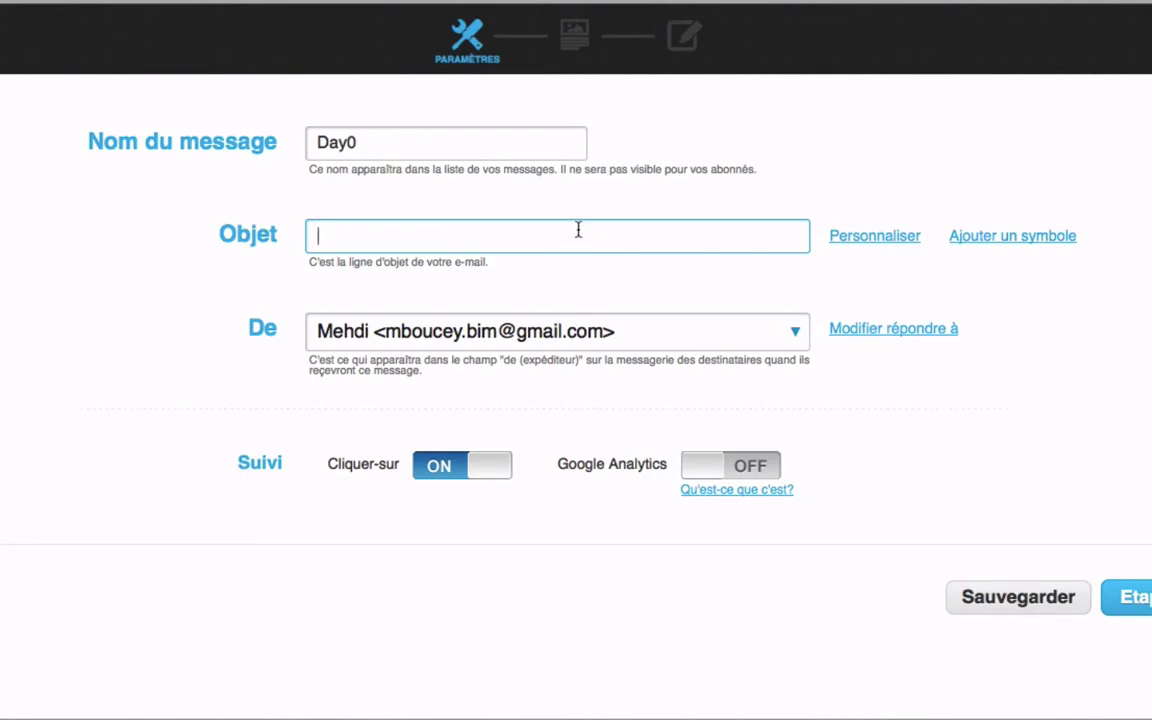
pyautogui.write('Bi')
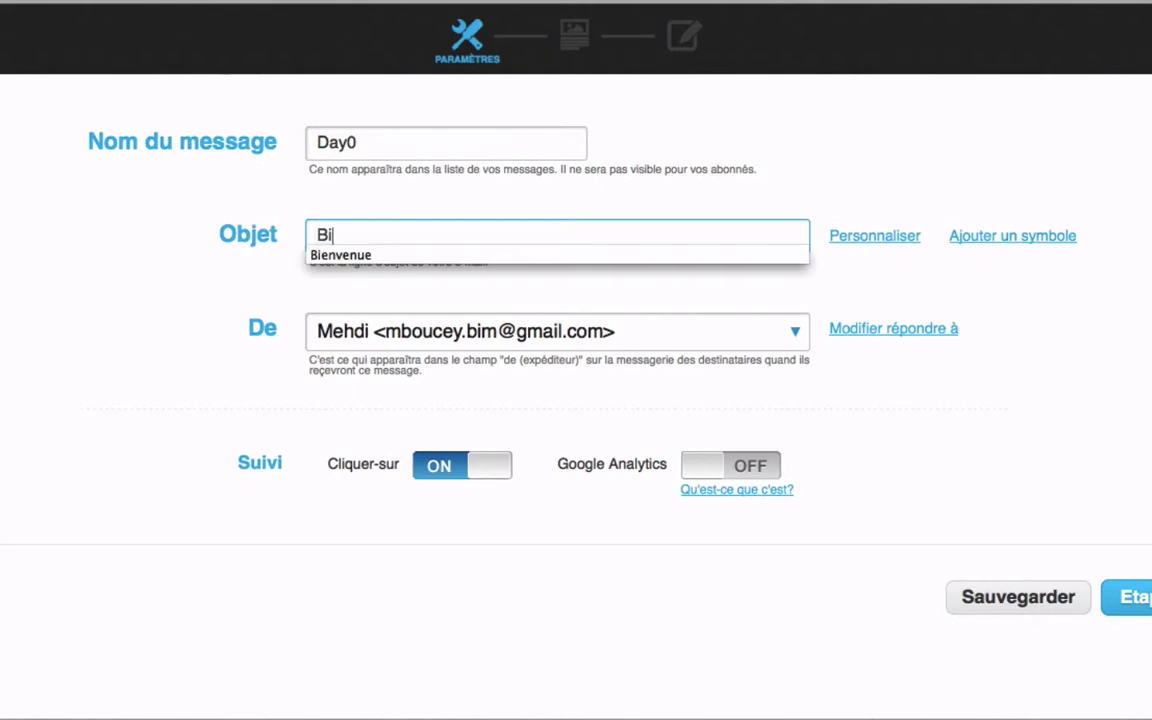
pyautogui.write('envenue')
pyautogui.click(366, 398)
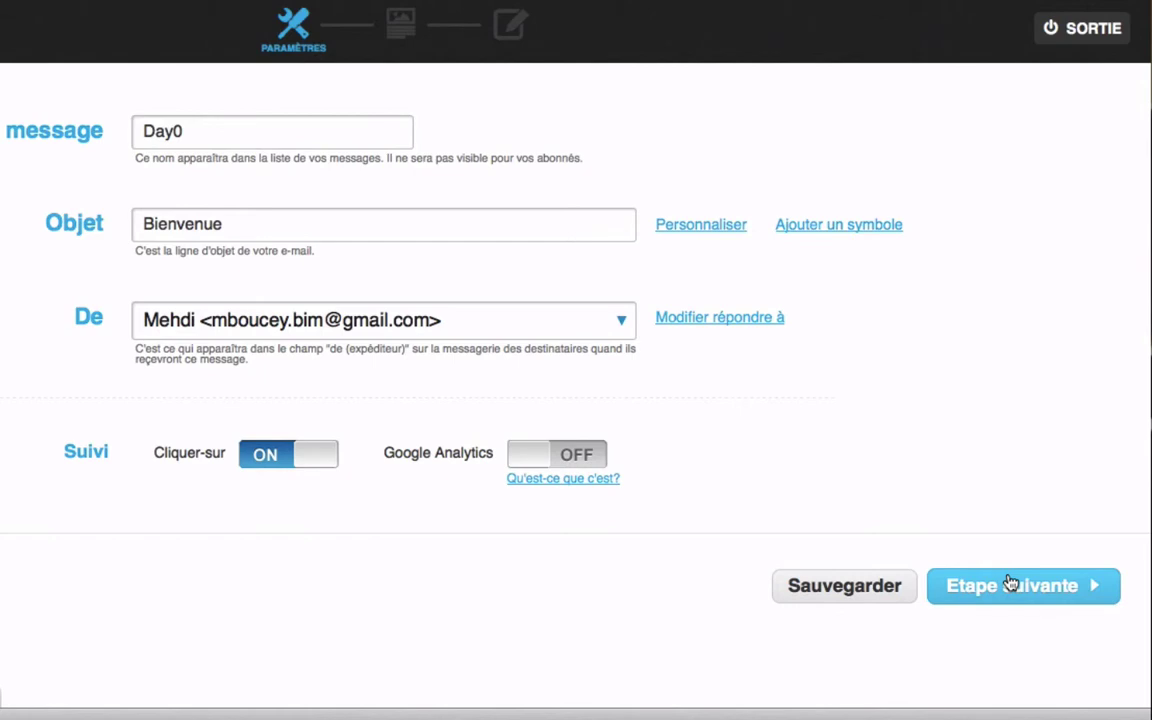
pyautogui.click(1010, 583)
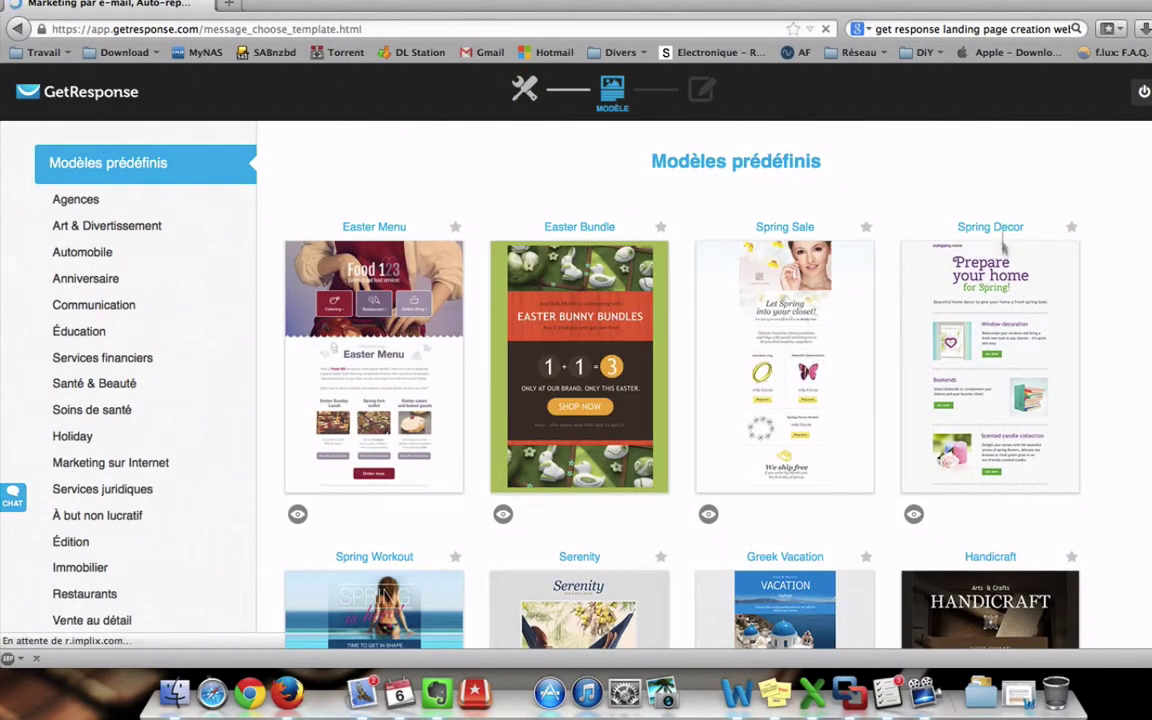
# Browse the gallery of predefined e-mail templates
pyautogui.scroll(-10, 576, 350)
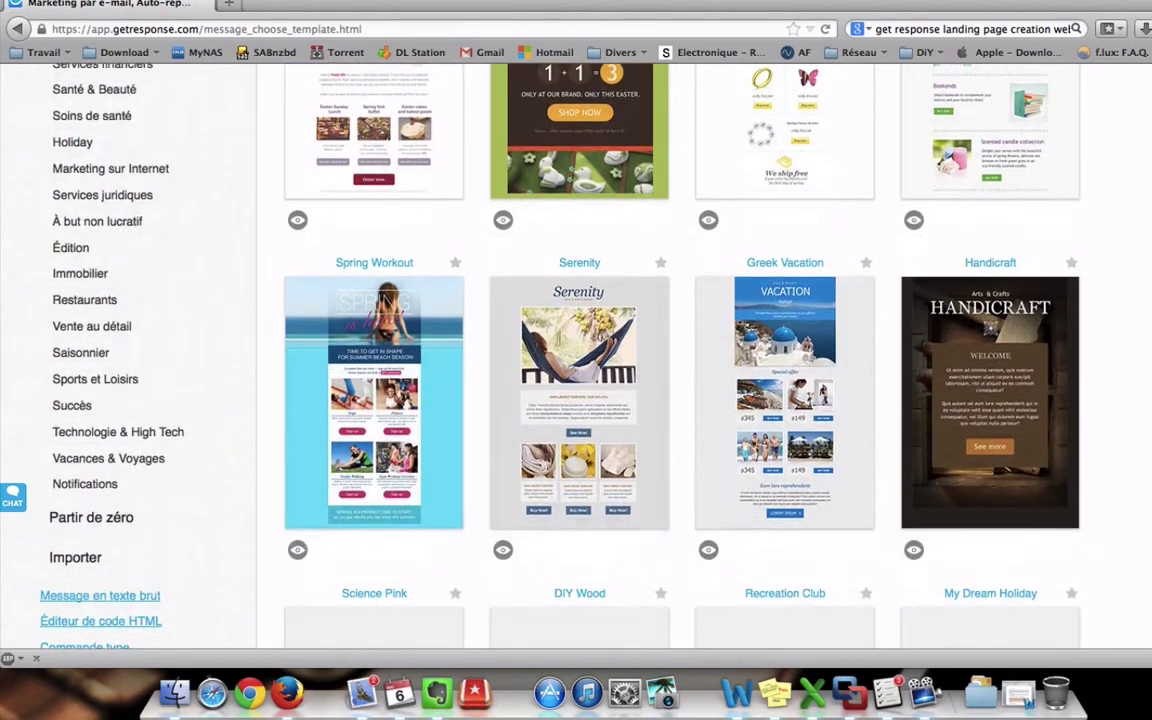
pyautogui.scroll(-11, 576, 350)
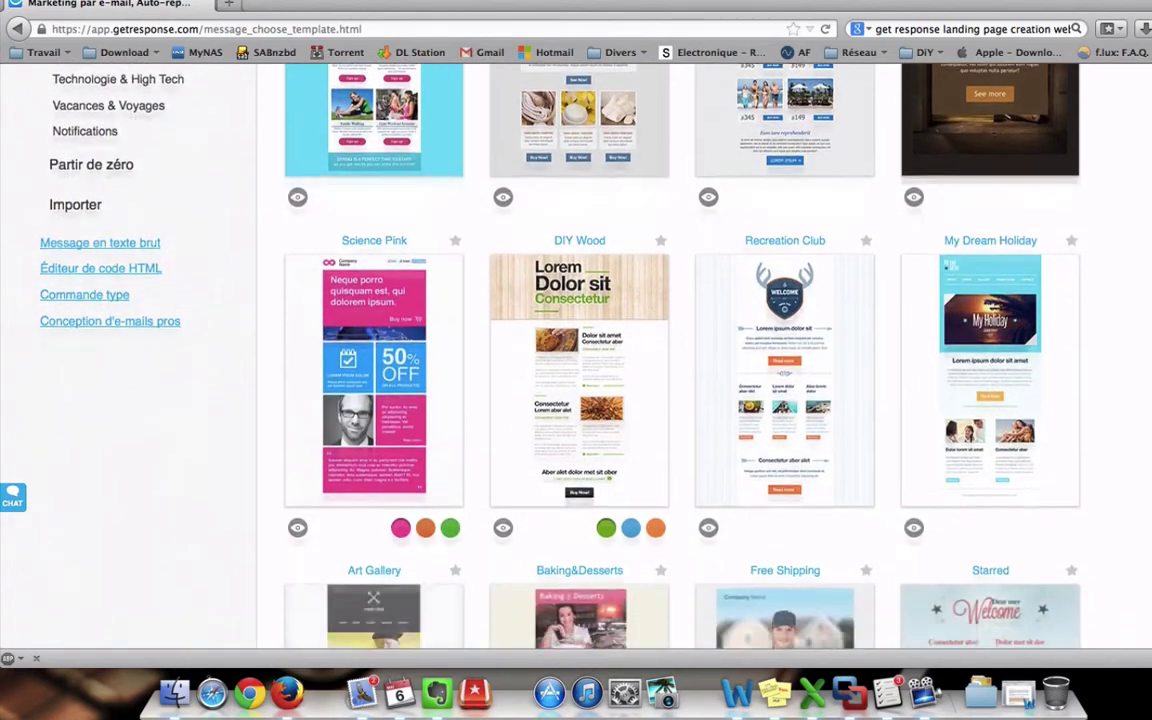
pyautogui.scroll(-1, 1121, 404)
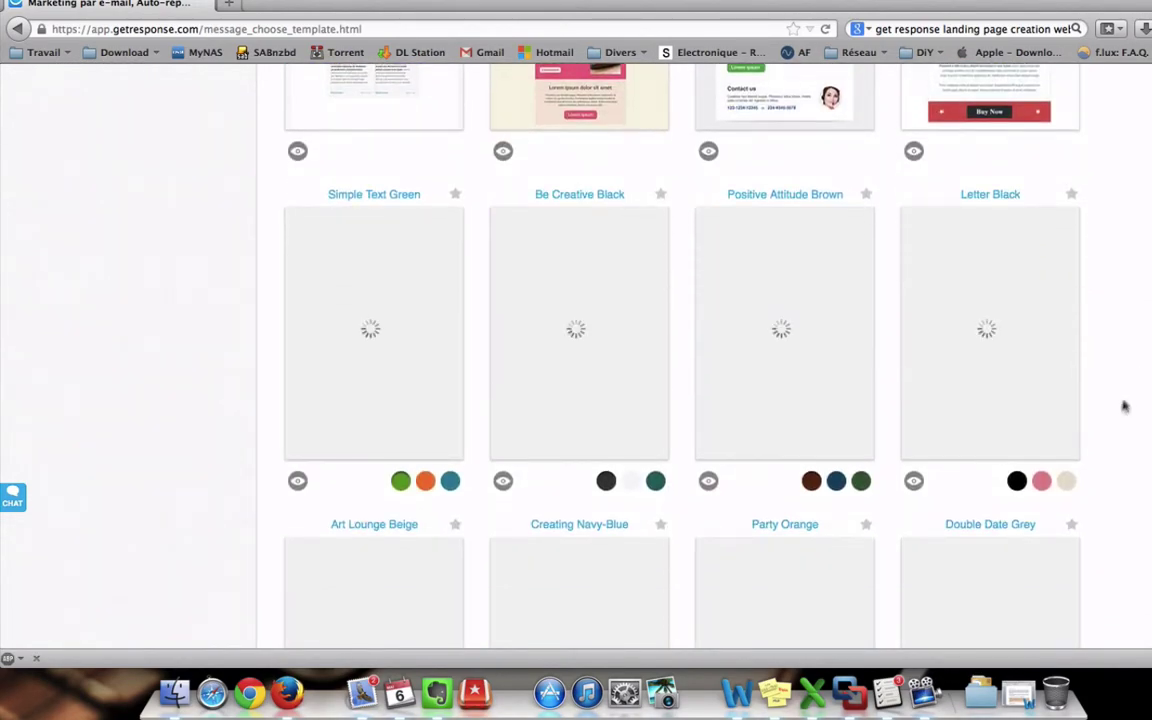
pyautogui.scroll(9, 1131, 291)
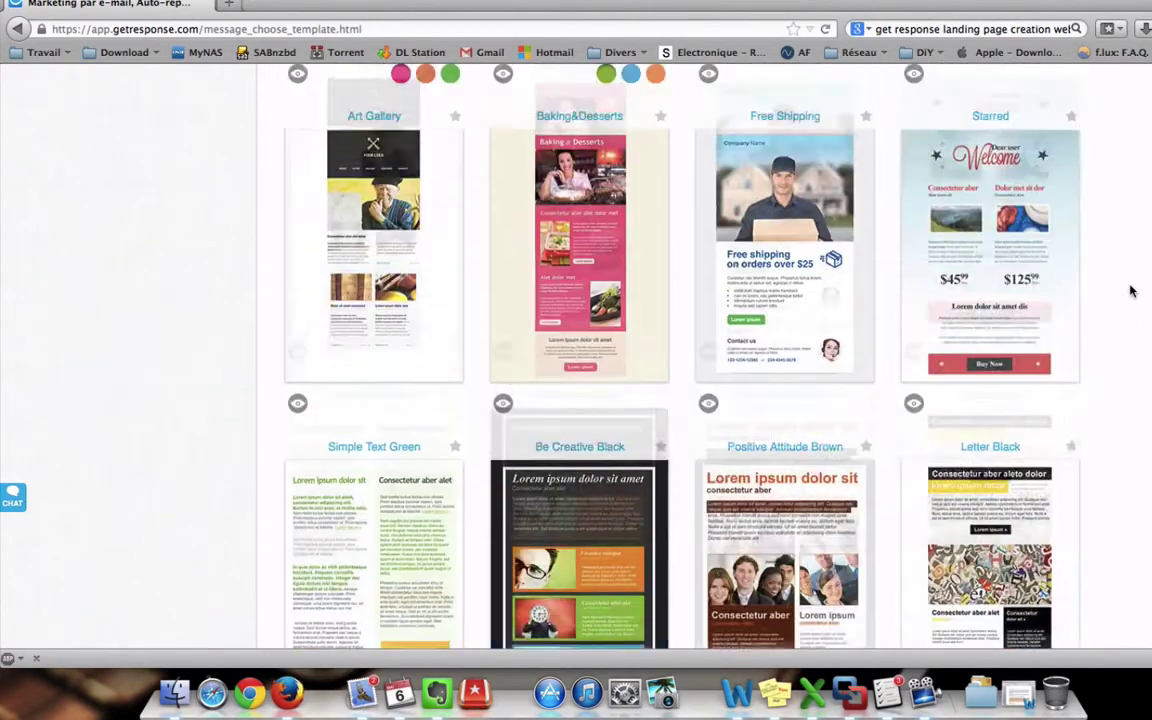
pyautogui.scroll(7, 1131, 291)
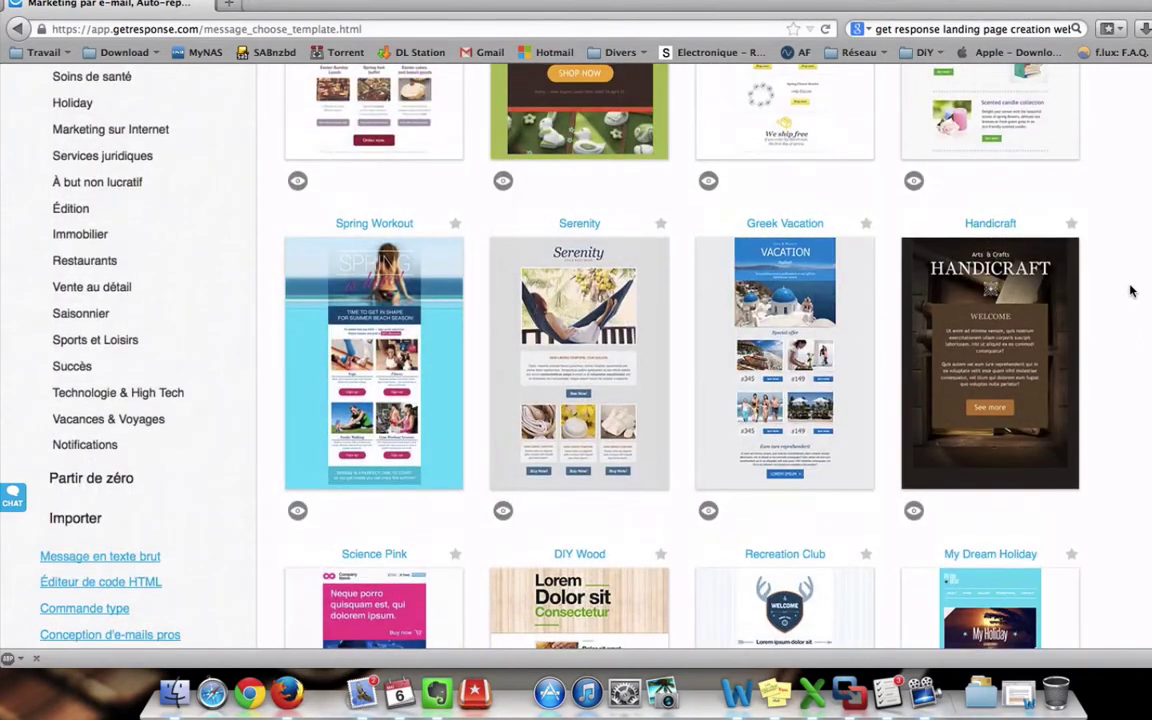
pyautogui.scroll(5, 1131, 291)
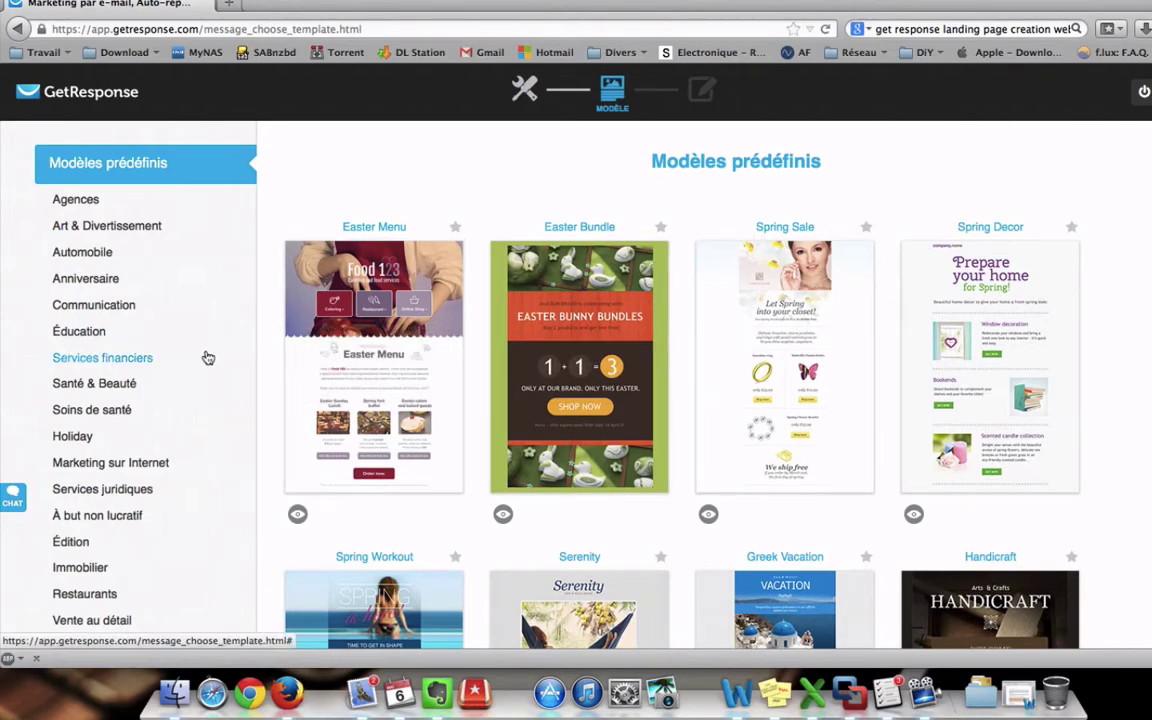
# Start the message from scratch with the blank template "Modèle vierge"
pyautogui.scroll(-1, 207, 357)
pyautogui.scroll(-5, 207, 357)
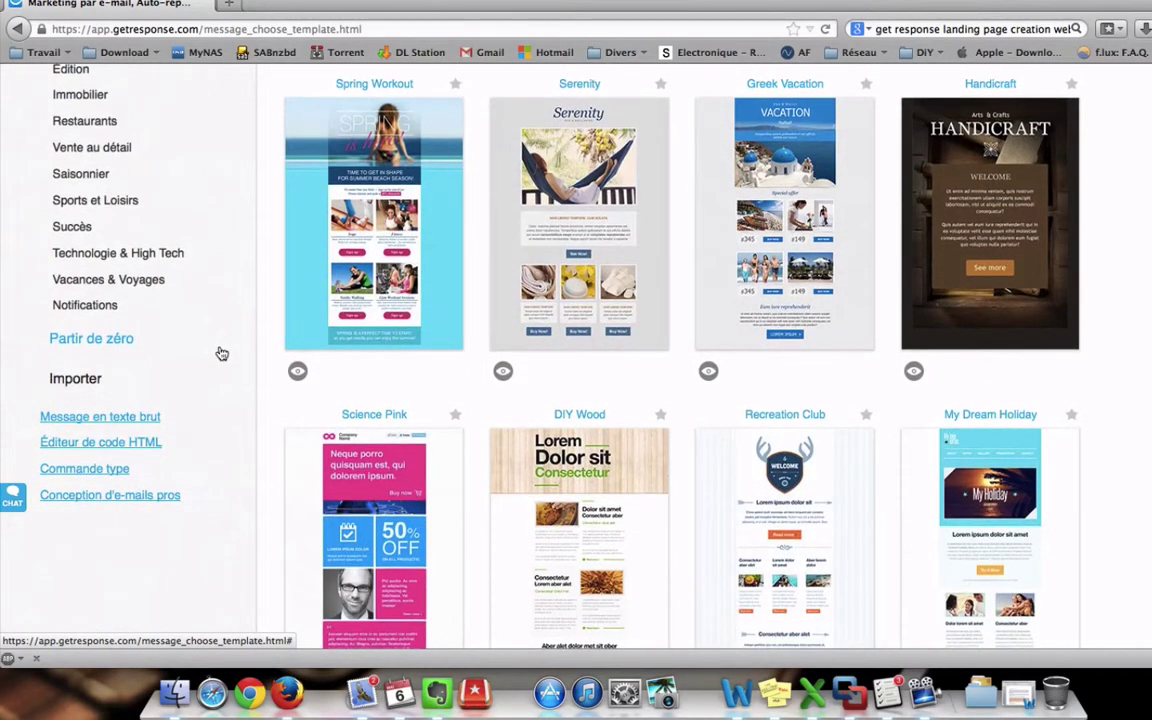
pyautogui.click(128, 342)
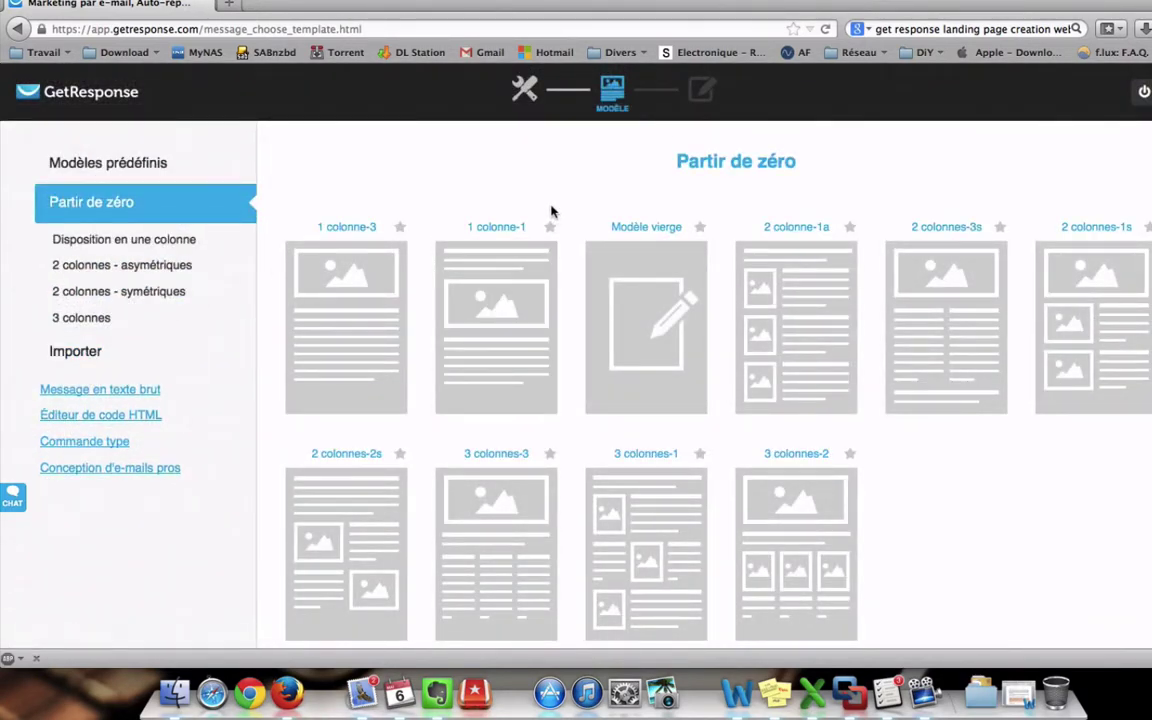
pyautogui.click(665, 326)
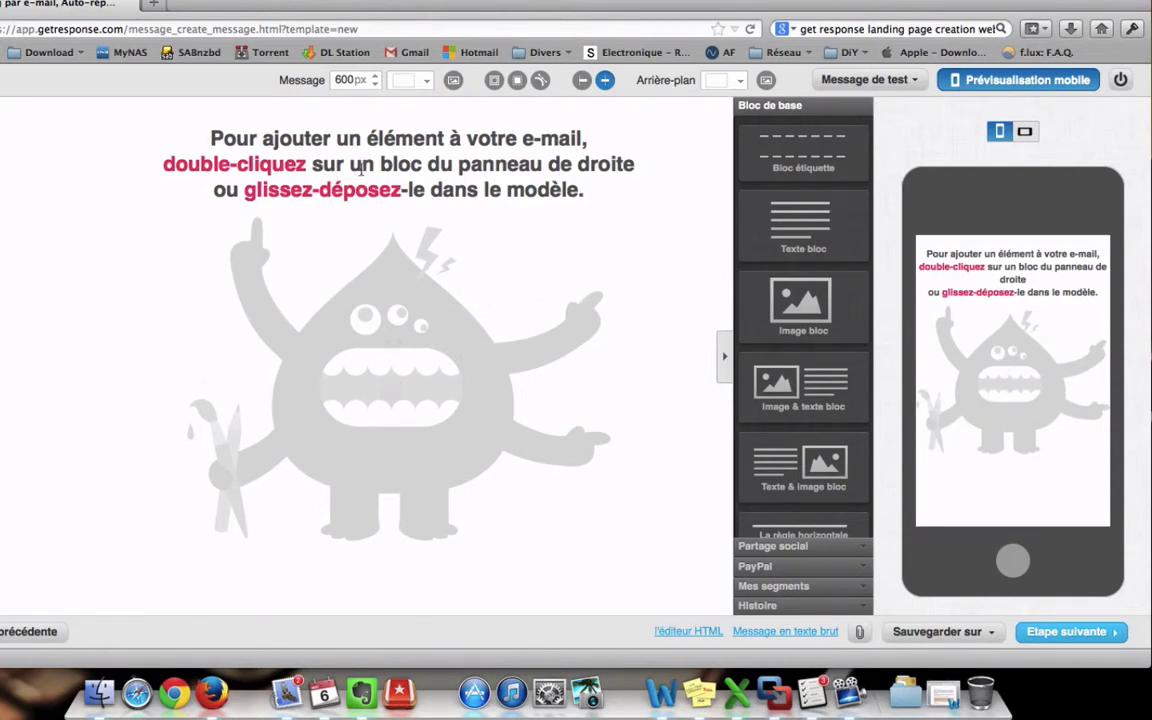
# Add a text block to the empty message and delete all of its placeholder text
pyautogui.moveTo(238, 164); pyautogui.dragTo(344, 164)
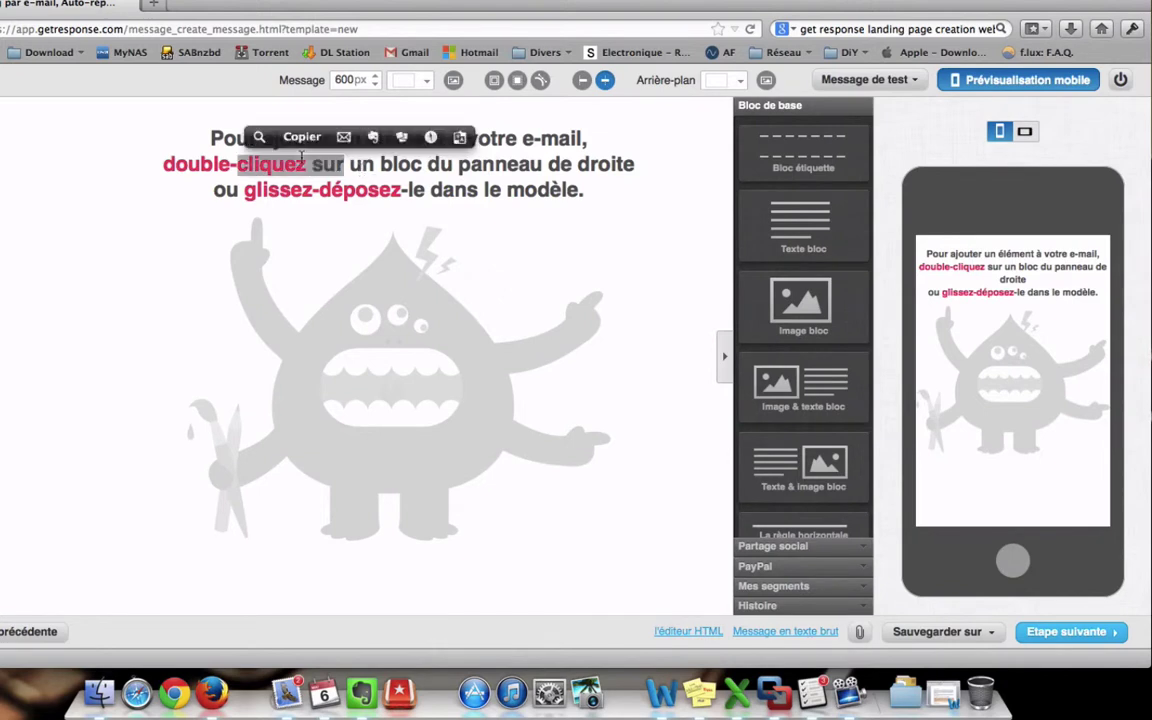
pyautogui.click(575, 197)
pyautogui.moveTo(760, 222); pyautogui.dragTo(479, 201)
pyautogui.click(226, 186)
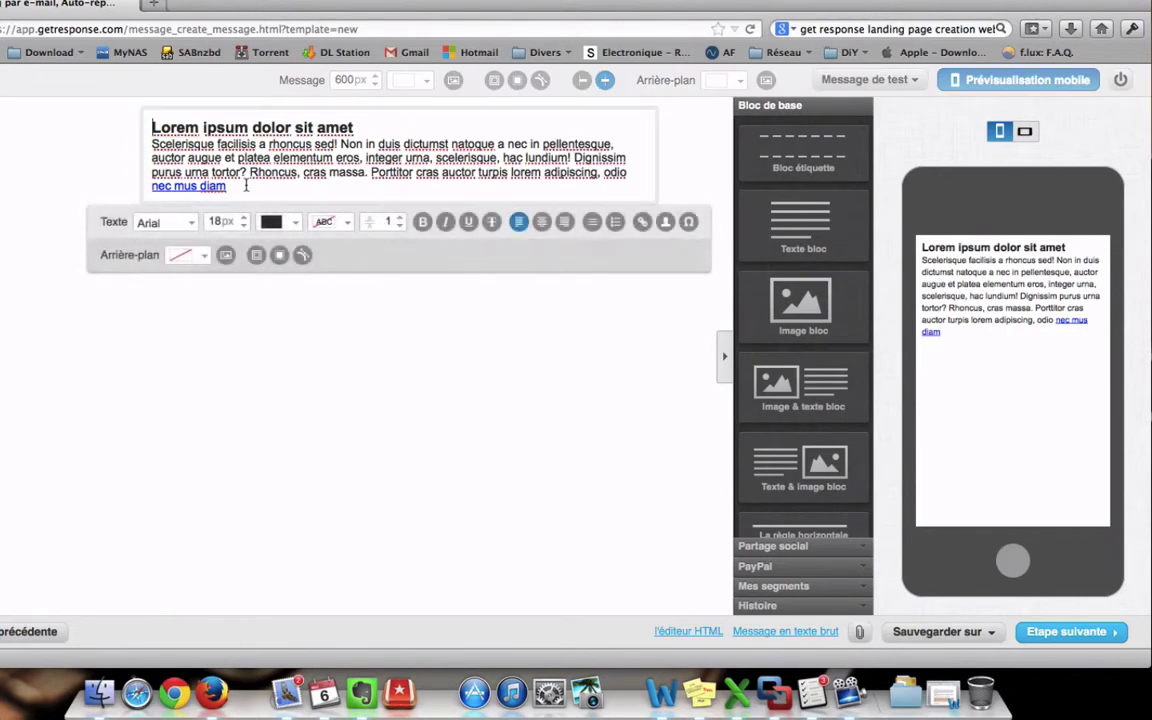
pyautogui.moveTo(226, 186); pyautogui.dragTo(135, 110)
pyautogui.press('BackSpace')
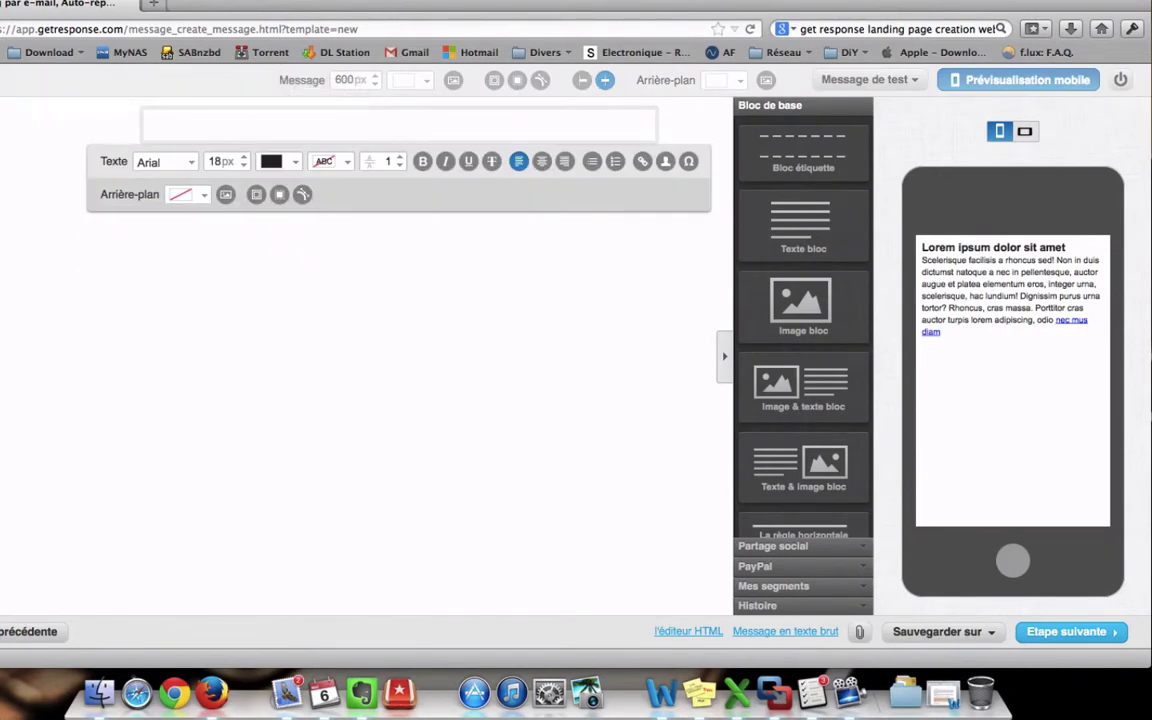
# Write the greeting "Bonjour," in the text block and remove its bold formatting
pyautogui.write('Bnjour')
pyautogui.press('BackSpace')
pyautogui.press('BackSpace')
pyautogui.press('BackSpace')
pyautogui.write('onjour,')
pyautogui.press('Return')
pyautogui.moveTo(210, 127); pyautogui.dragTo(138, 120)
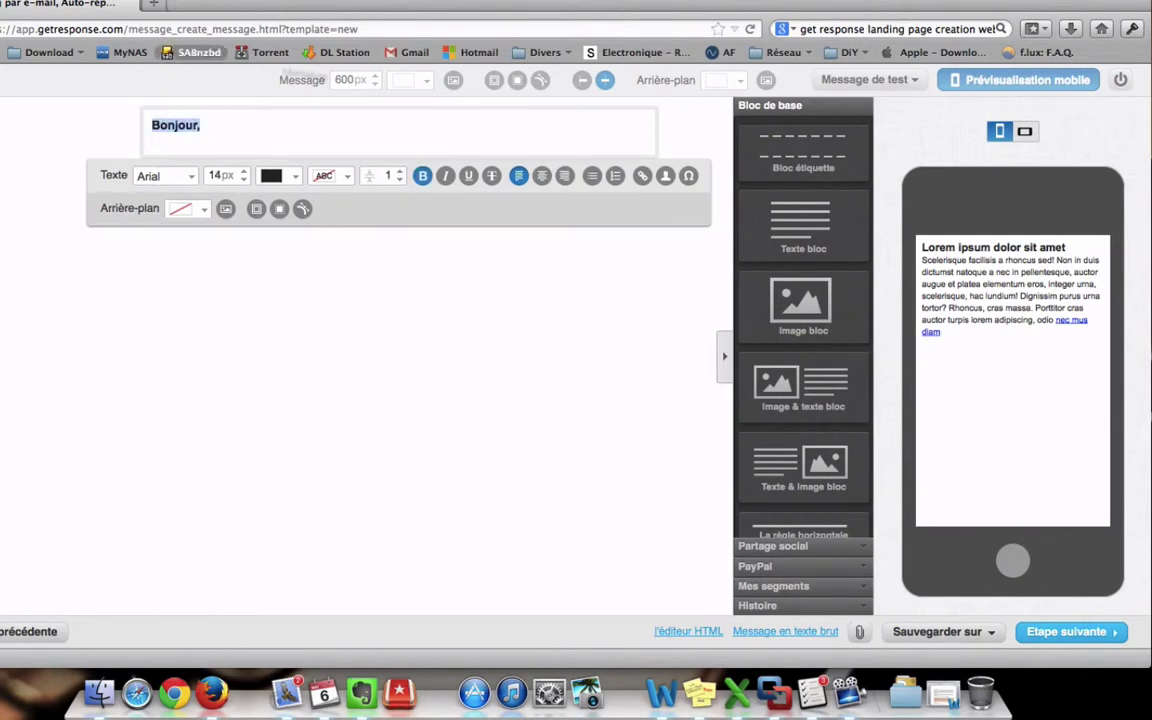
pyautogui.click(422, 176)
pyautogui.click(237, 138)
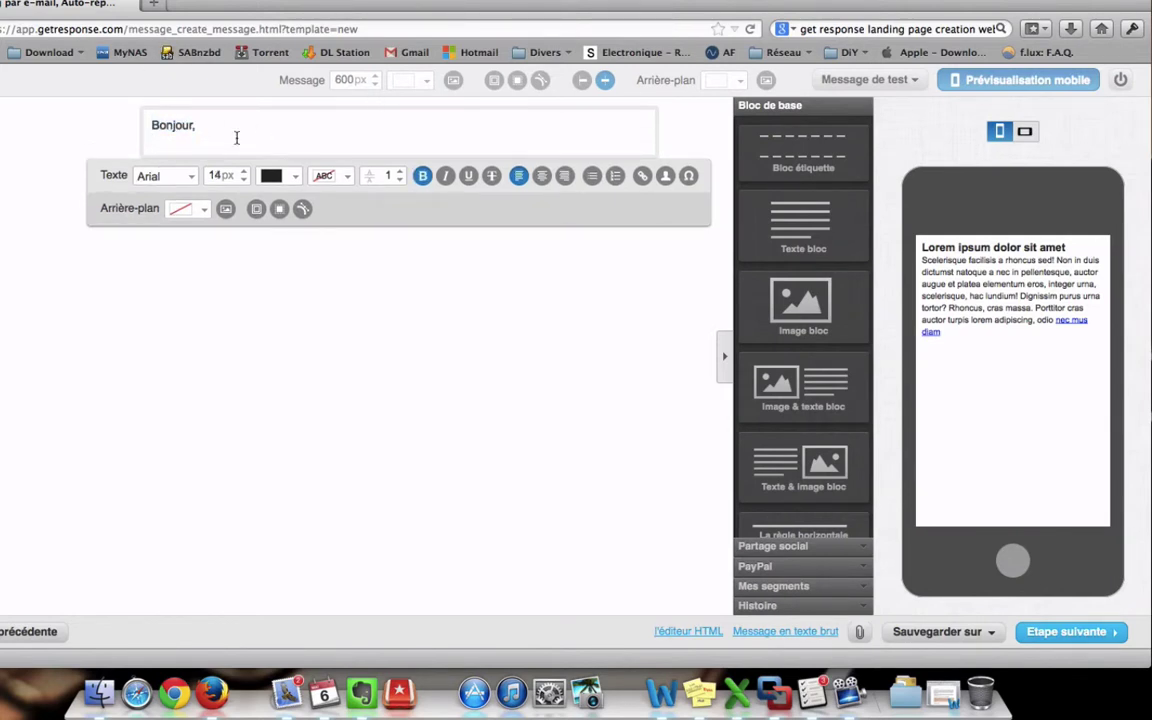
# Add the non-bold sentence "Bienvenue dans ma newsletter." under the greeting and sign with the sender's first name after a blank line
pyautogui.write('Bien')
pyautogui.press('BackSpace')
pyautogui.click(422, 177)
pyautogui.write('Bienvenue dans ma news')
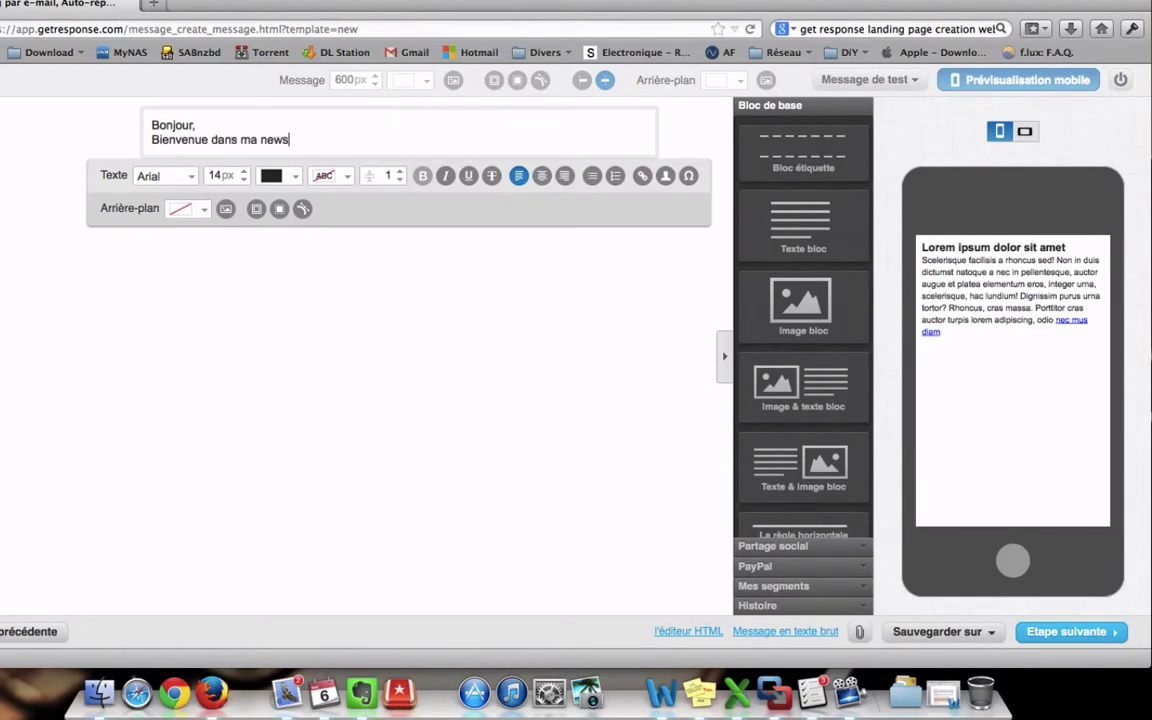
pyautogui.write('letter.')
pyautogui.press('Return')
pyautogui.press('Return')
pyautogui.write('Me')
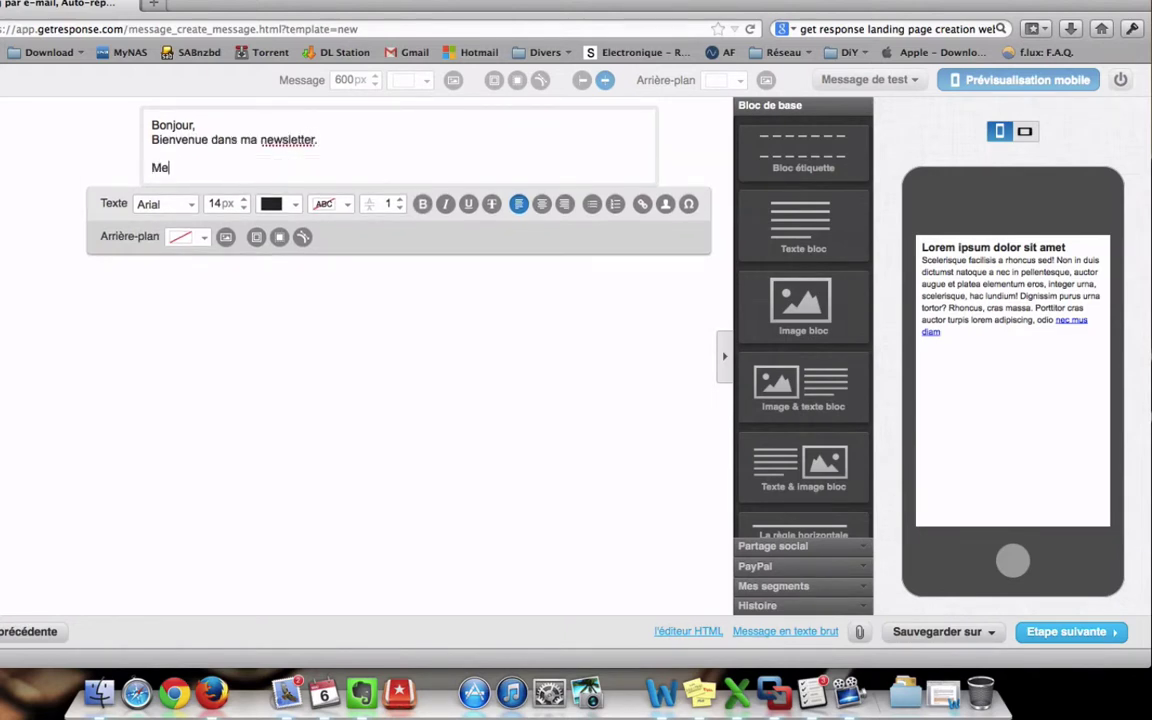
pyautogui.write('hdi')
# Insert a blank line after the greeting and add the line "Mon site se trouve ICI" between the welcome sentence and the signature
pyautogui.click(233, 115)
pyautogui.press('Return')
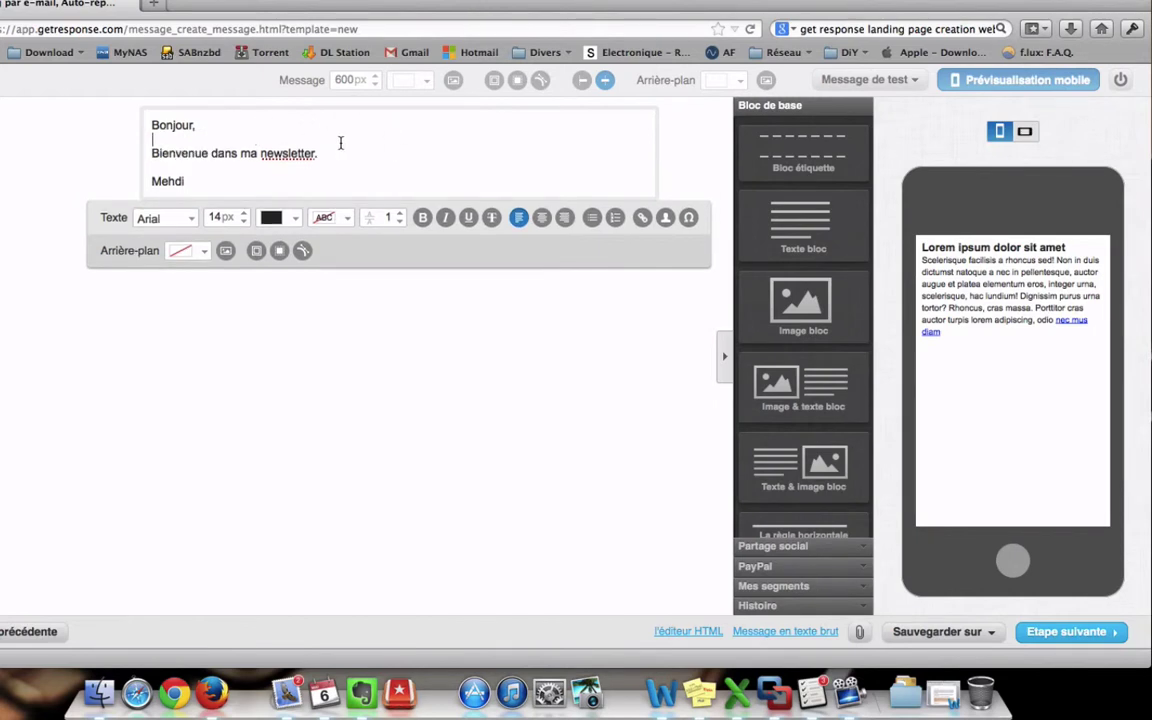
pyautogui.click(341, 154)
pyautogui.press('Return')
pyautogui.write('Mo')
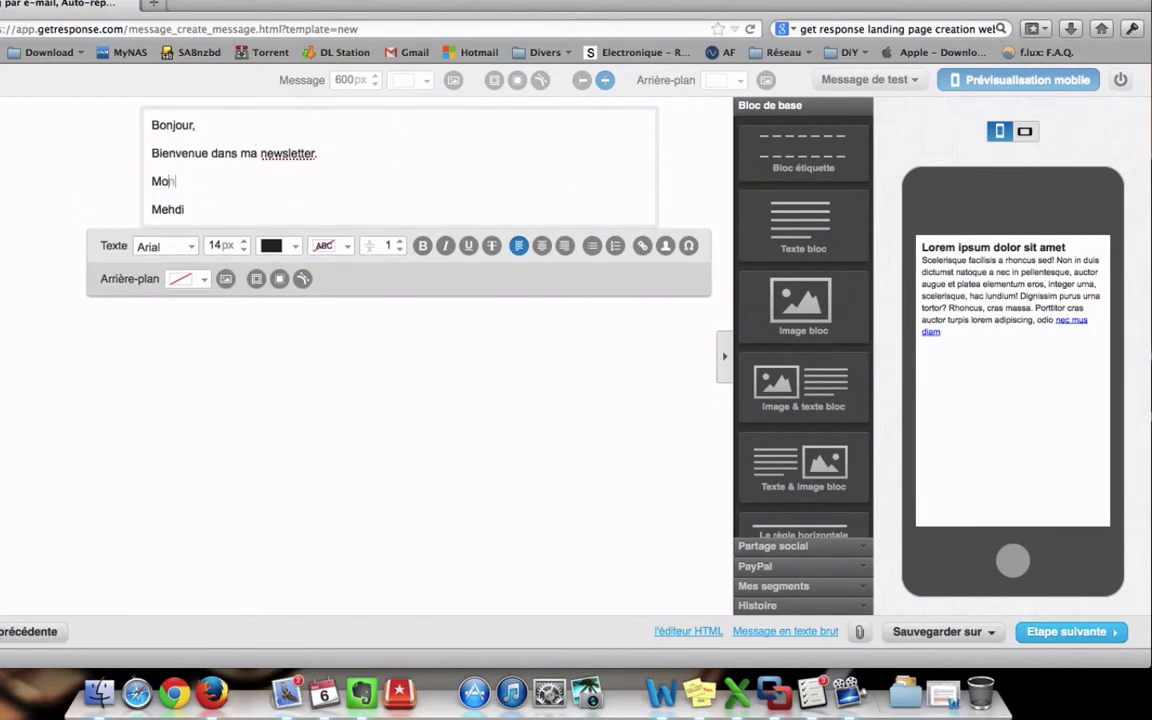
pyautogui.write('n site se ltrouve ICI')
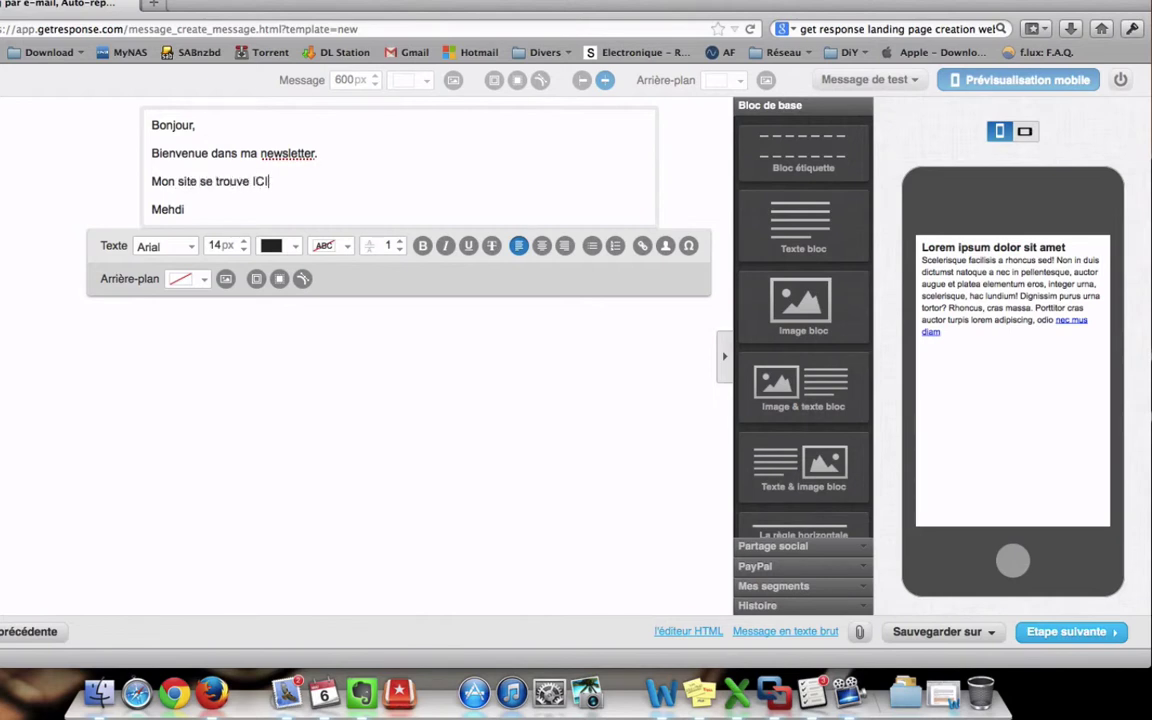
pyautogui.doubleClick(258, 181)
pyautogui.click(642, 247)
pyautogui.click(482, 330)
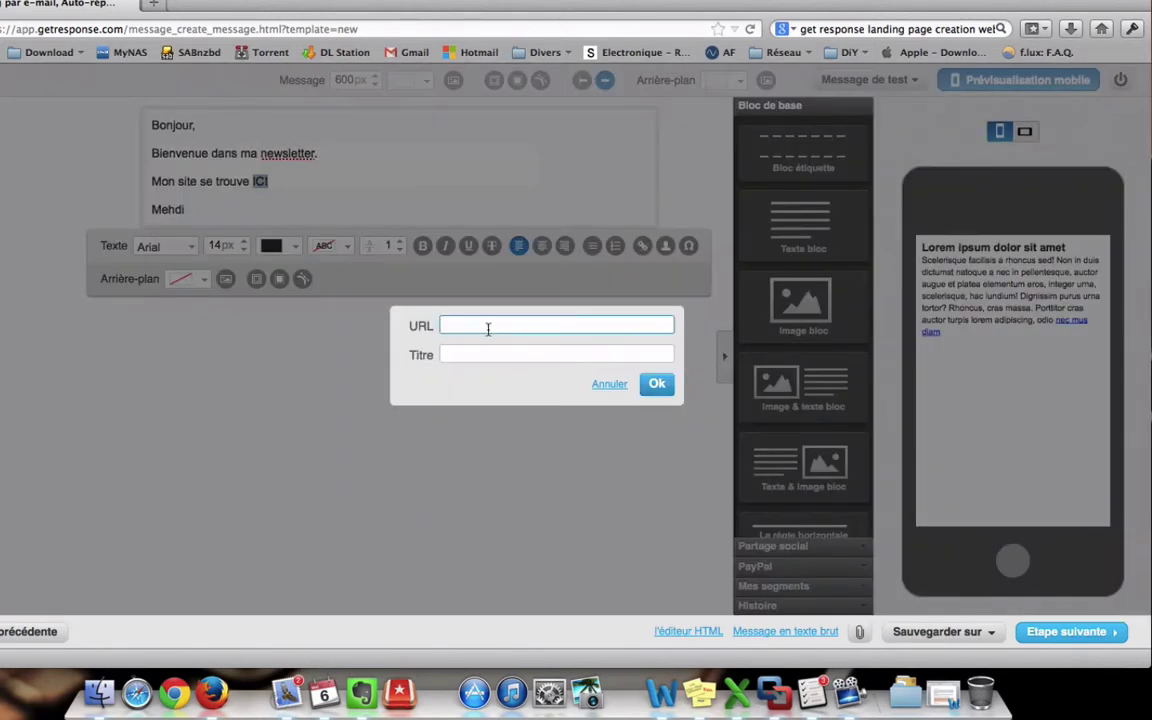
pyautogui.write('http://wwgoogle.fr')
pyautogui.click(474, 326)
pyautogui.write('www.')
pyautogui.press('Tab')
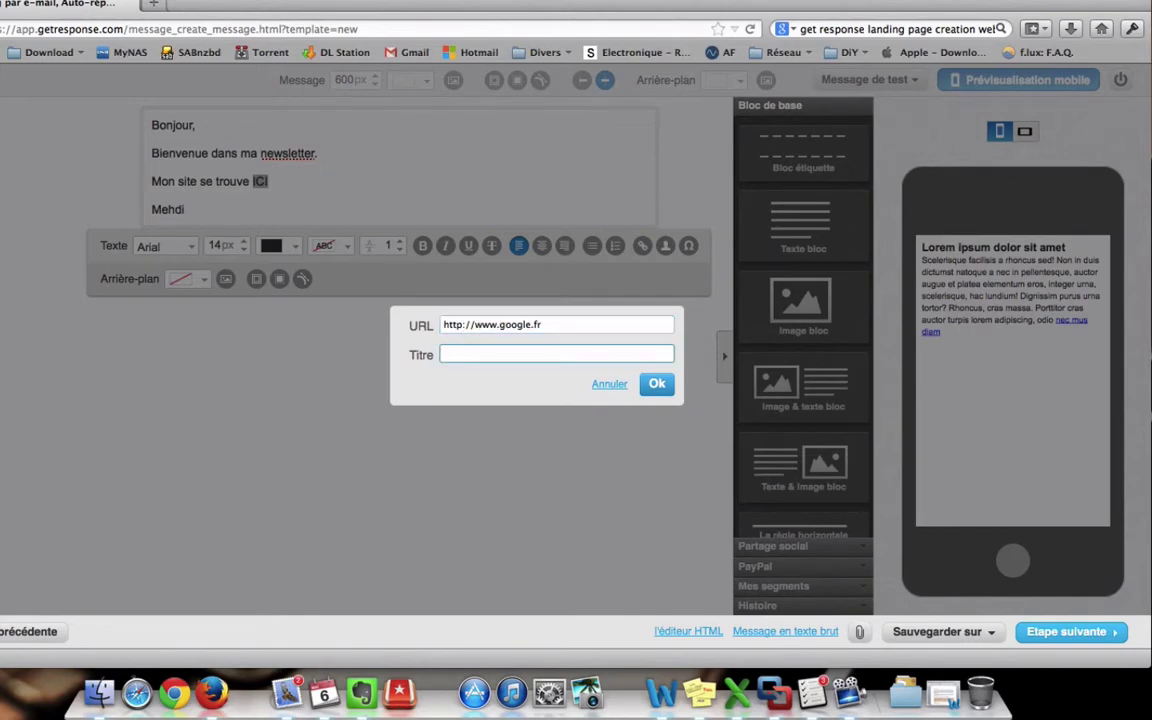
pyautogui.click(655, 384)
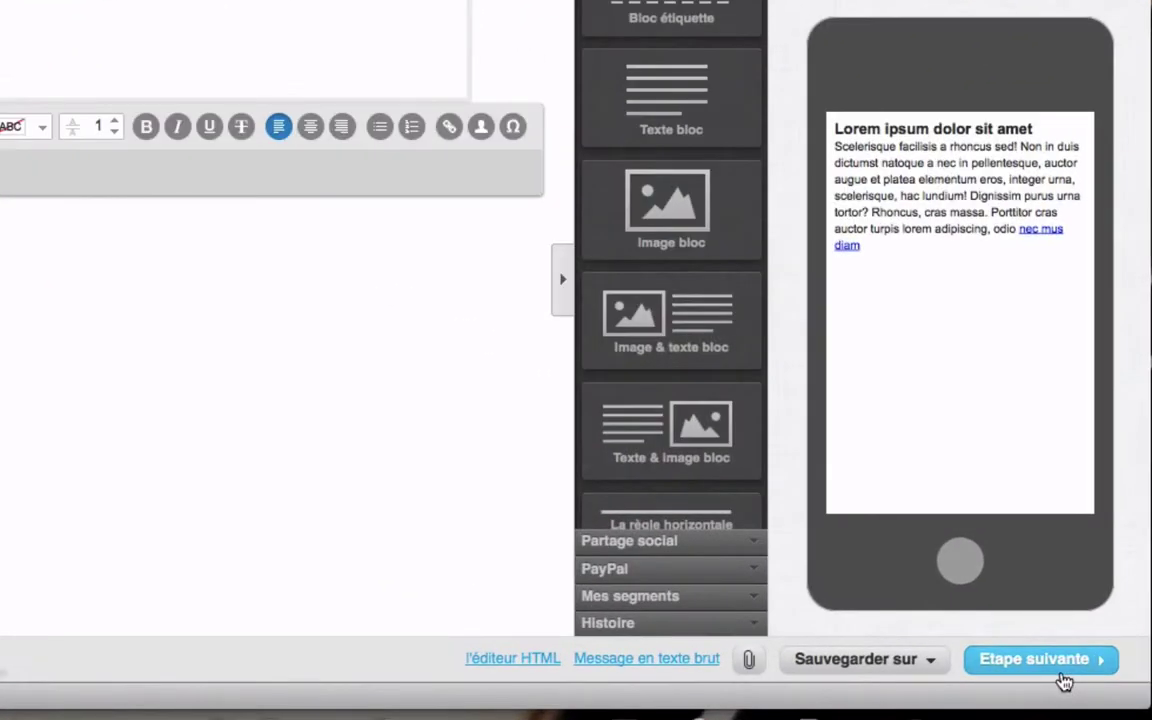
# Finish the welcome message, keep immediate sending on all weekdays, and save and publish the Day0 auto-responder
pyautogui.click(1080, 638)
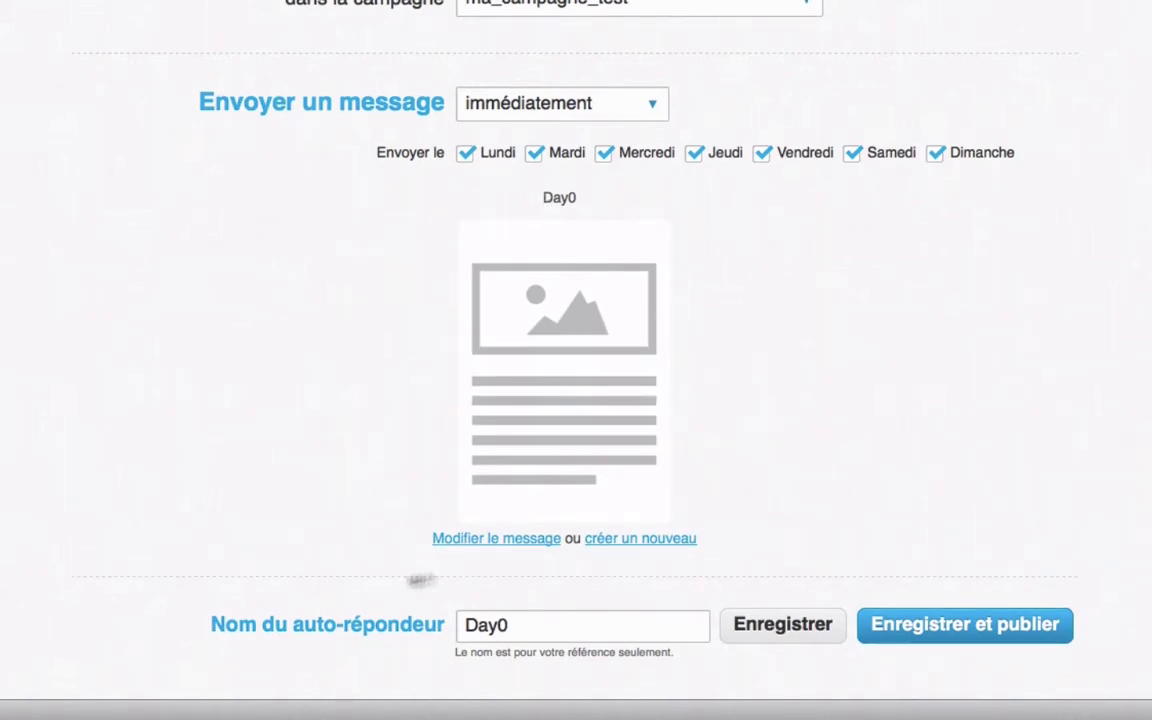
pyautogui.moveTo(495, 351)
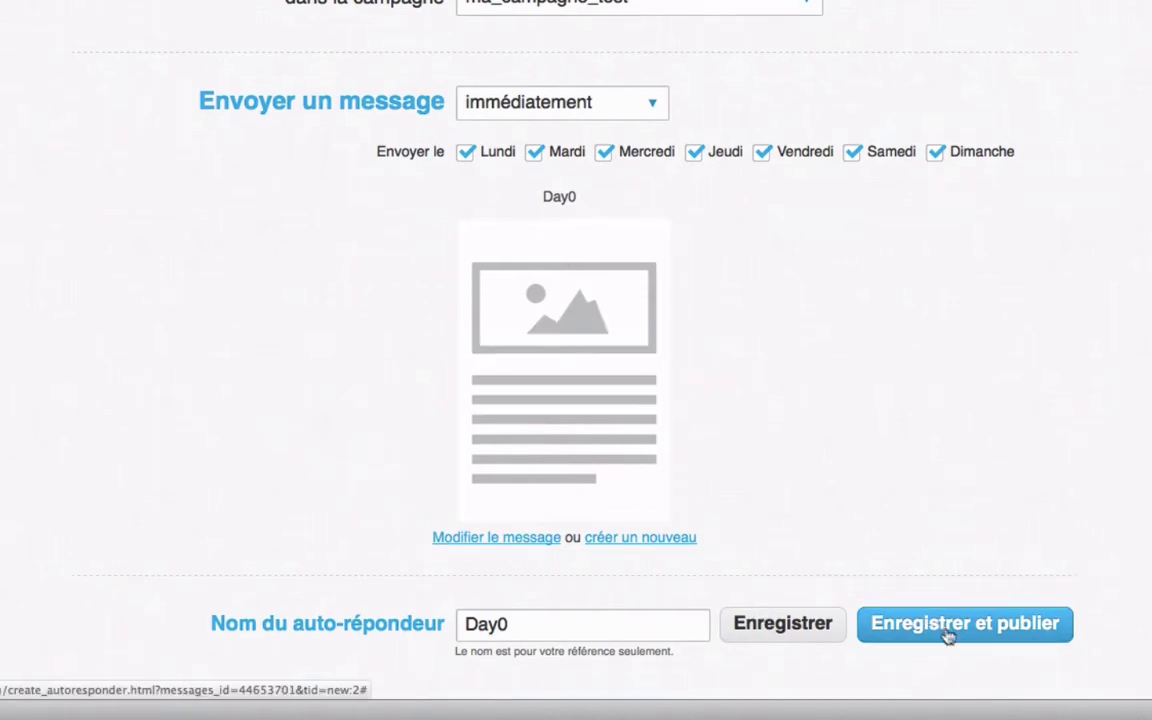
pyautogui.click(949, 637)
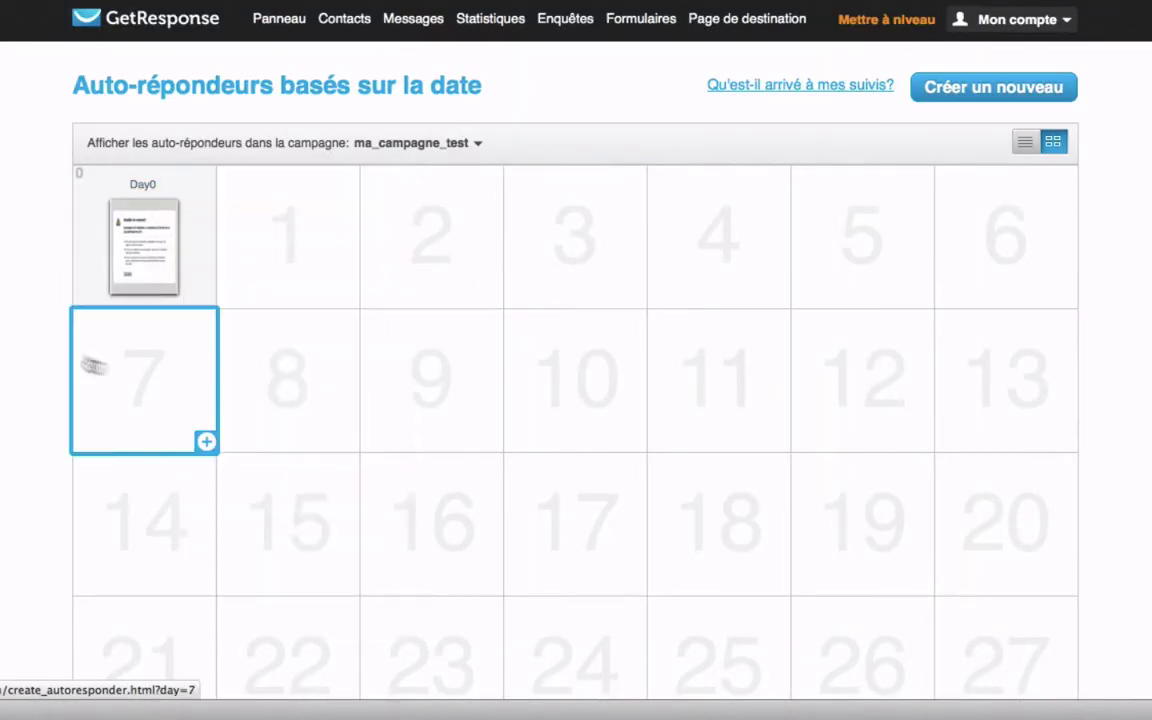
# Preview the published Day0 message from the auto-responder calendar and close the preview
pyautogui.moveTo(146, 230)
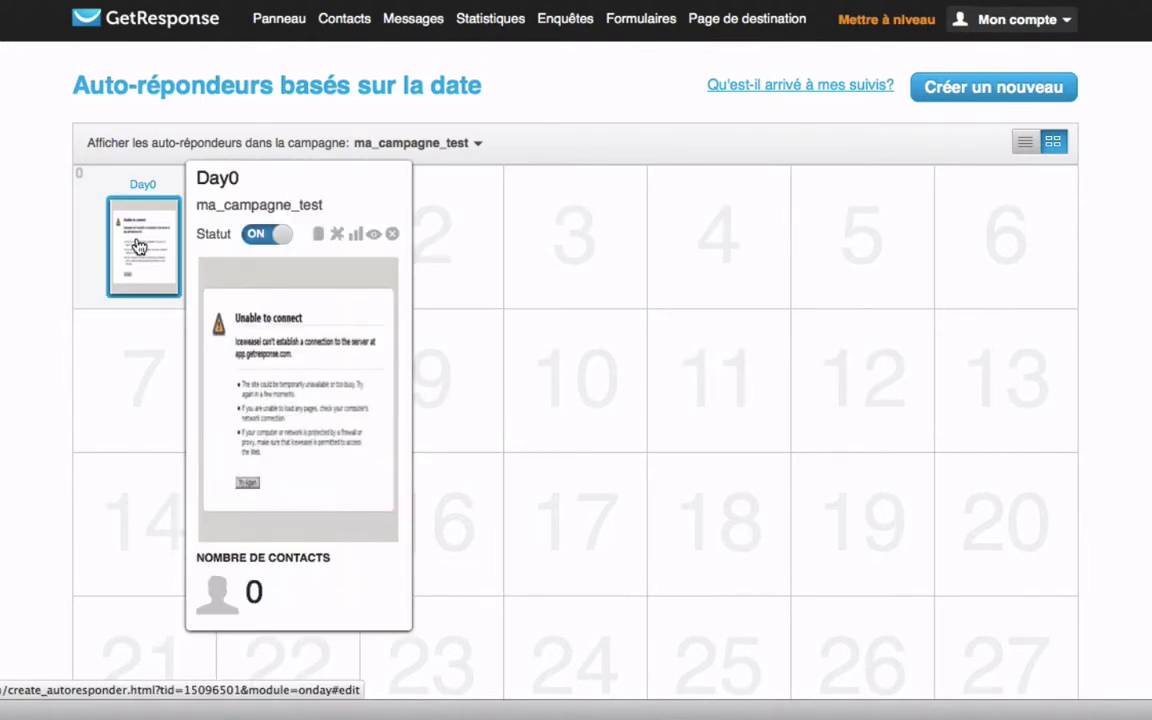
pyautogui.click(374, 234)
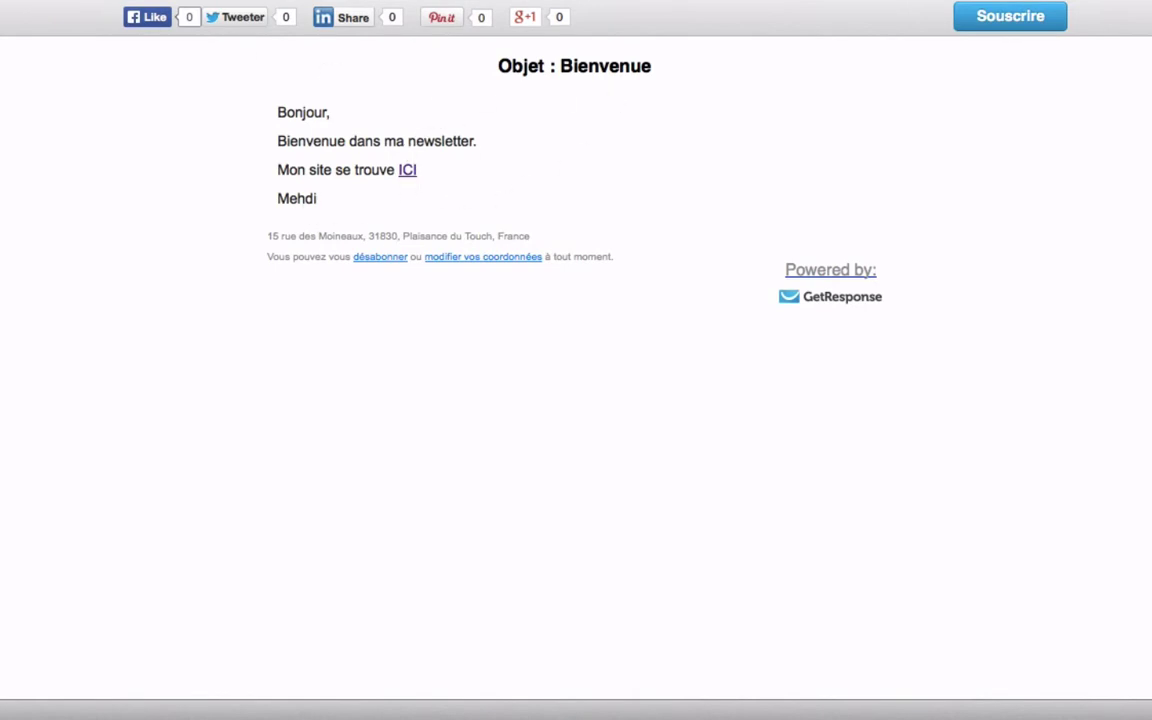
pyautogui.press('super+w')
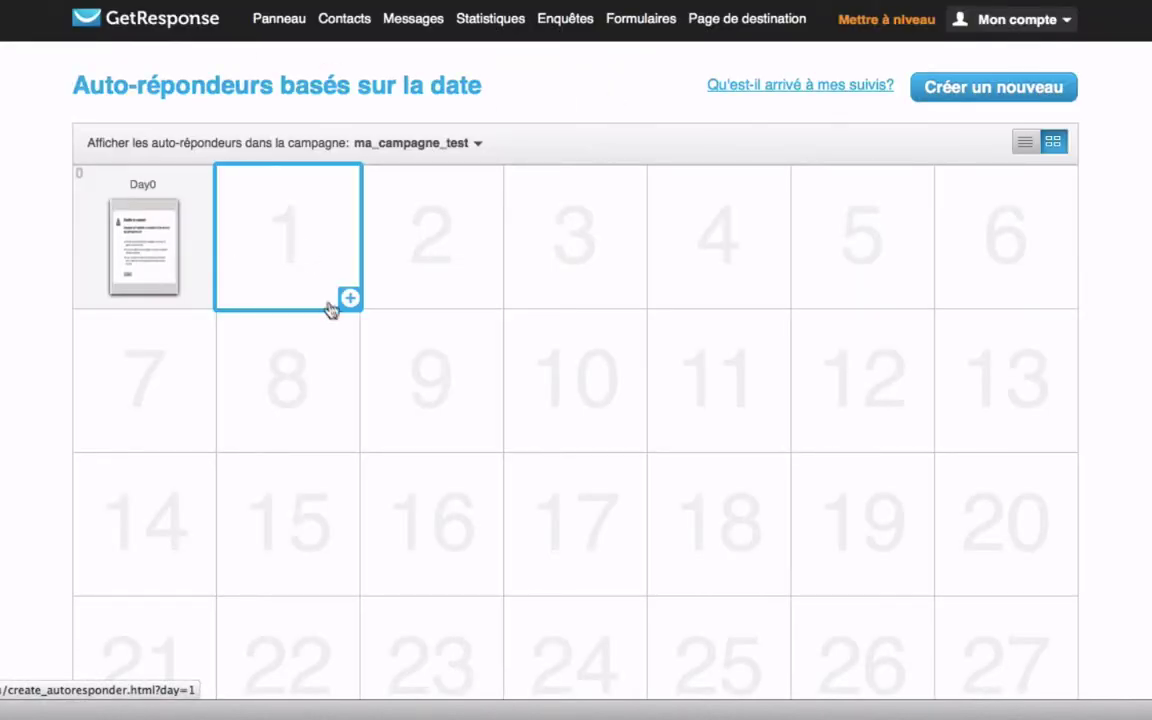
# Start a new date-based auto-responder on day 1 and schedule its message for exactly 13:00 (à exactement)
pyautogui.click(436, 291)
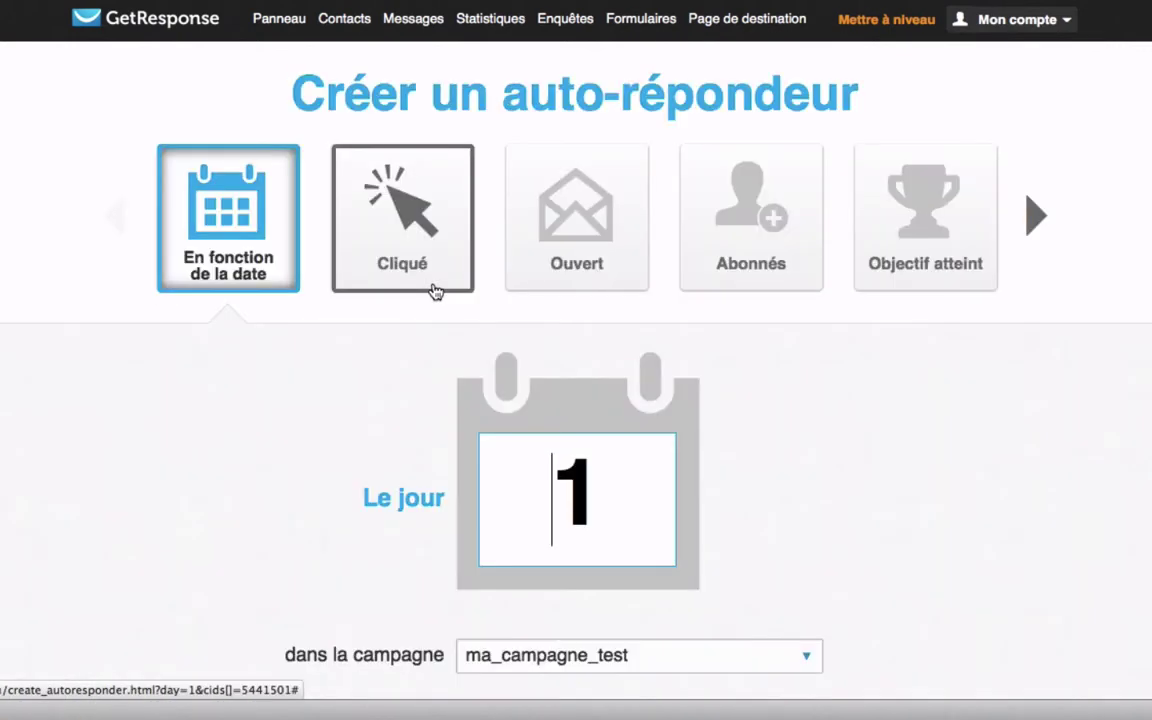
pyautogui.scroll(-5, 399, 396)
pyautogui.scroll(-2, 397, 399)
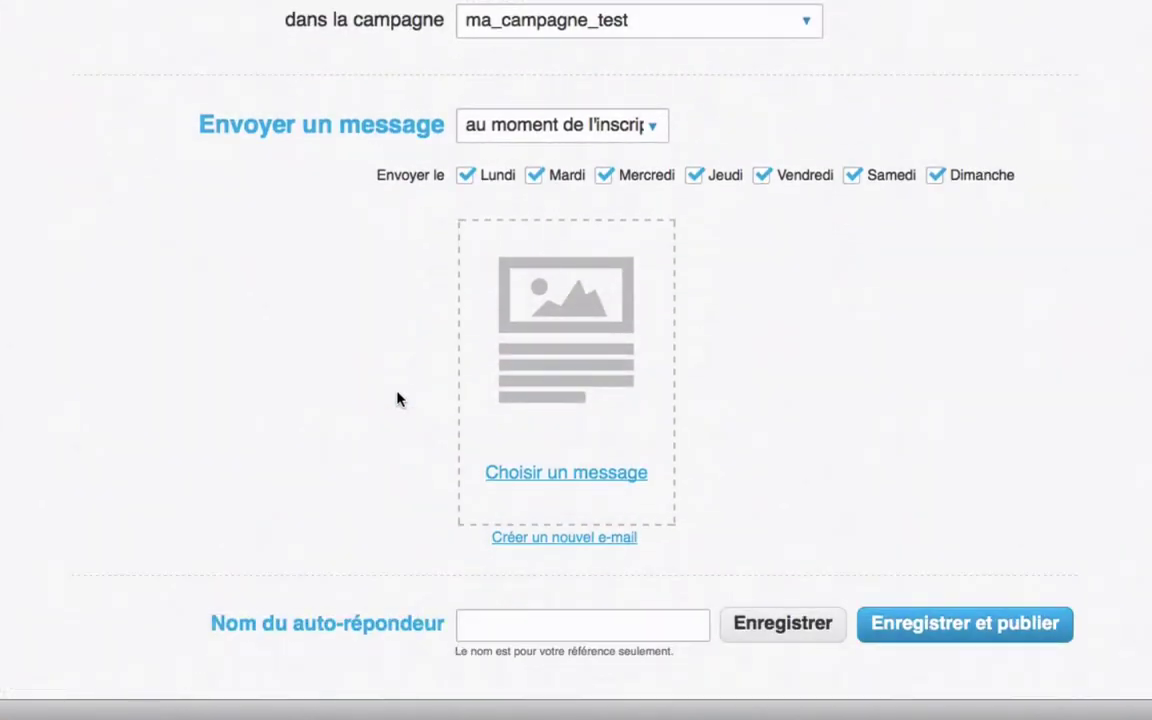
pyautogui.click(632, 130)
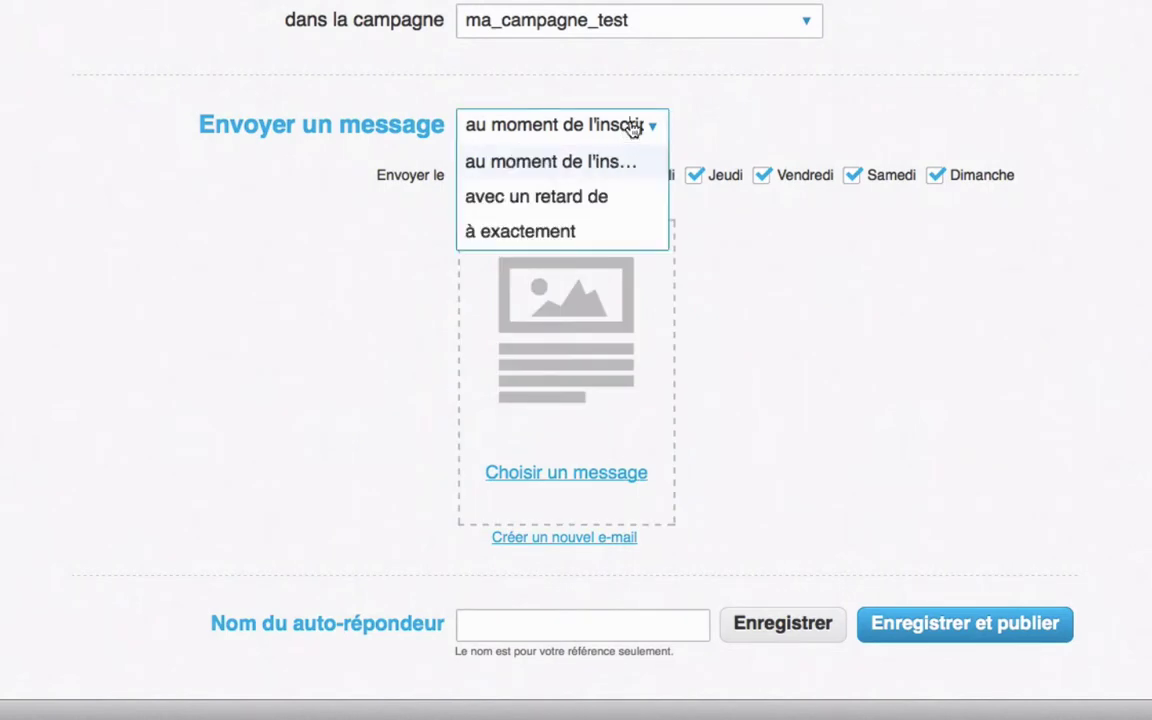
pyautogui.click(586, 232)
pyautogui.click(733, 131)
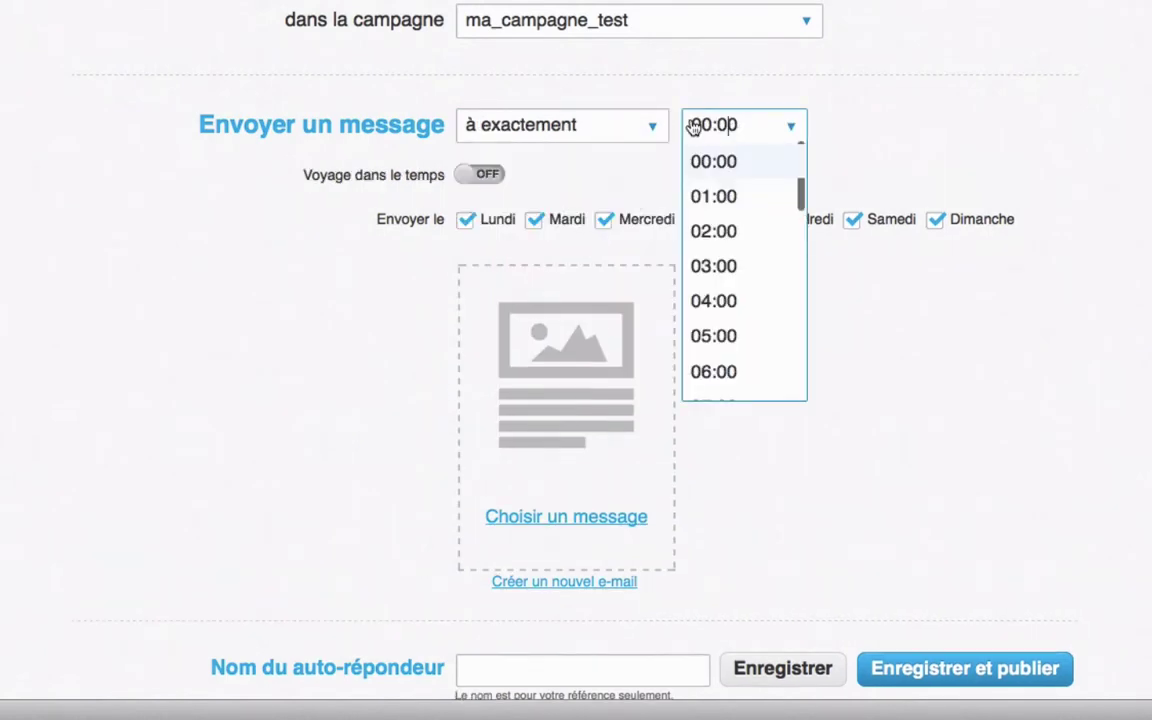
pyautogui.click(702, 125)
pyautogui.click(704, 130)
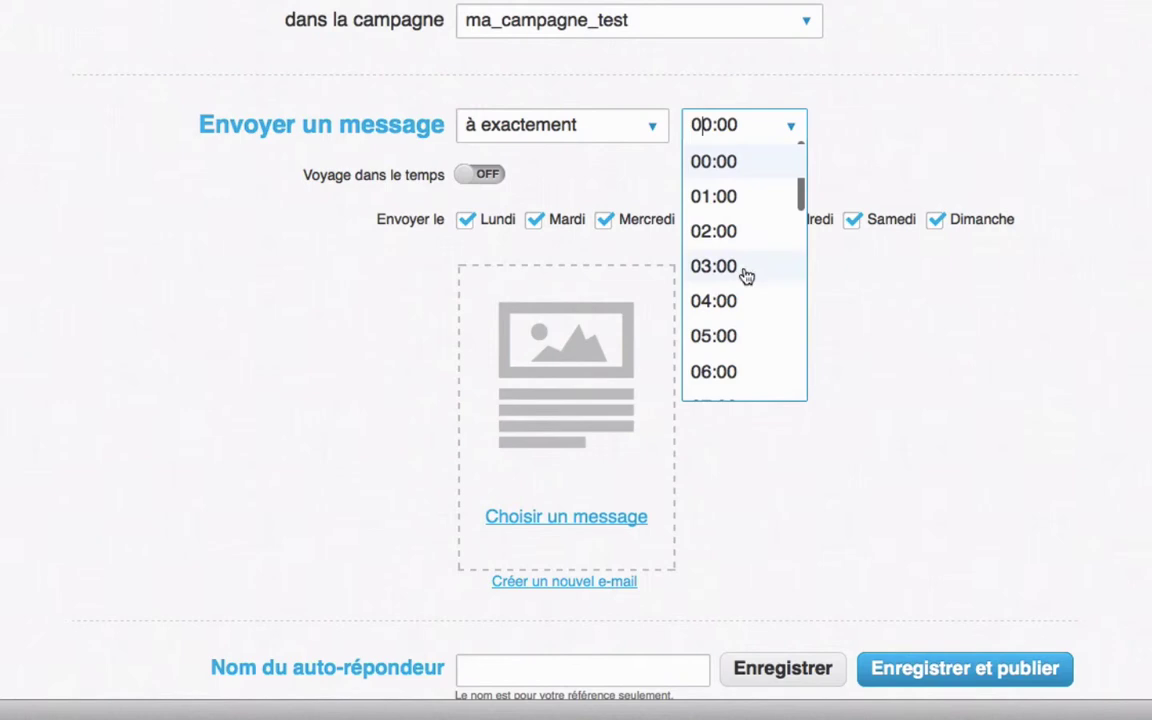
pyautogui.scroll(-3, 722, 372)
pyautogui.click(722, 342)
pyautogui.scroll(-2, 935, 397)
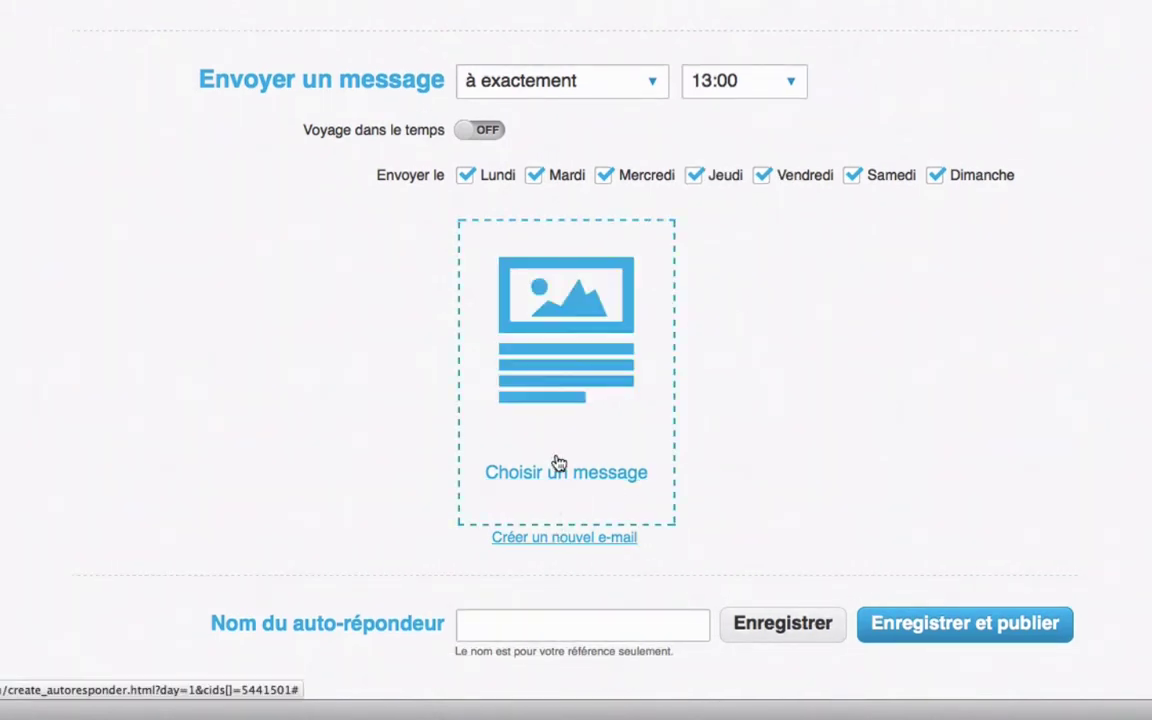
# Create a new e-mail for this auto-responder, named Day2 with the subject "Grande Nouvelle", and proceed to the template choice
pyautogui.click(683, 351)
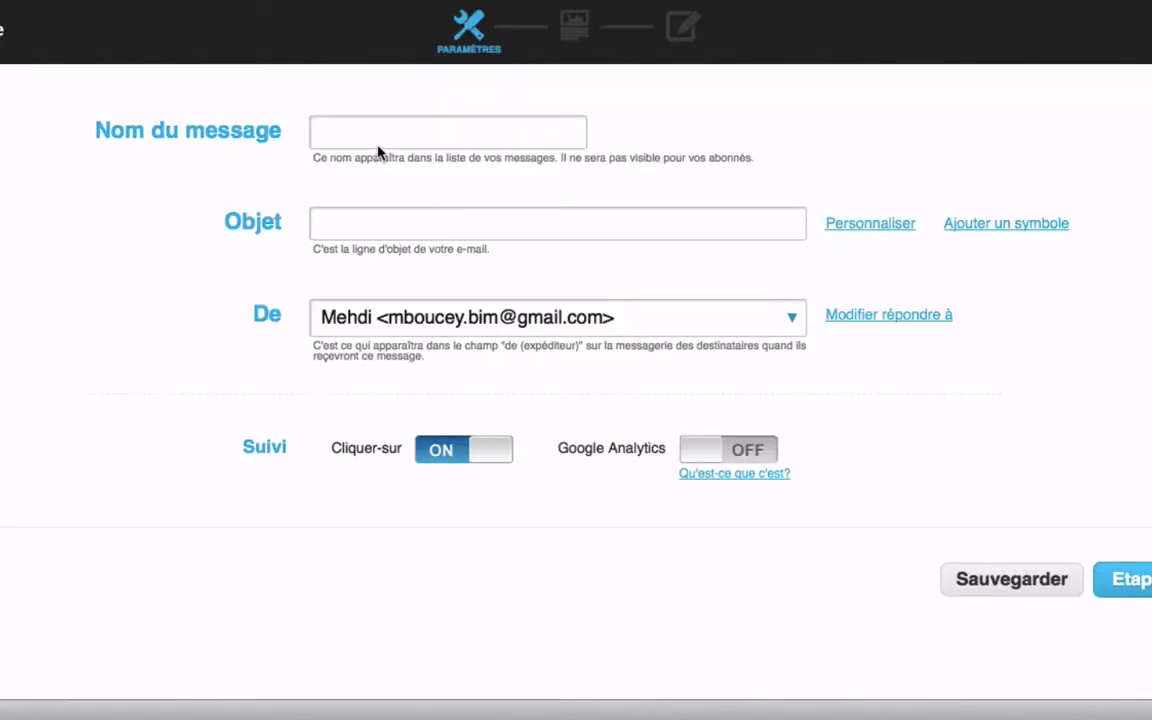
pyautogui.click(375, 136)
pyautogui.write('Da')
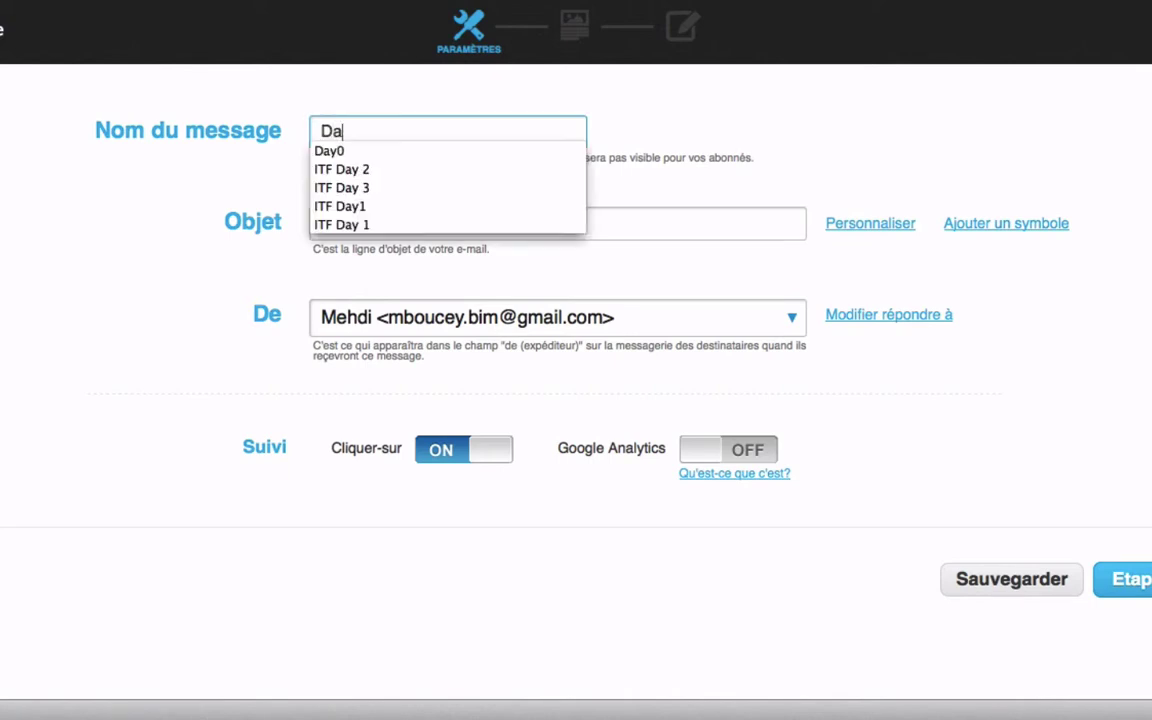
pyautogui.write('y2')
pyautogui.click(321, 223)
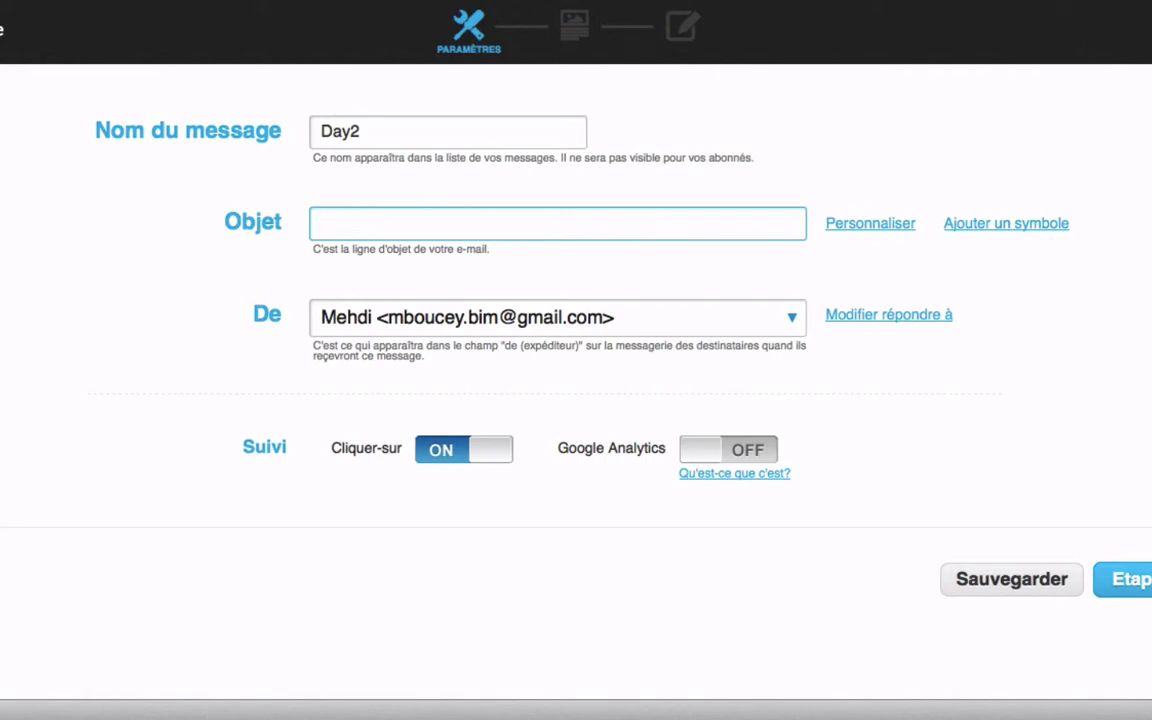
pyautogui.write('Grande No')
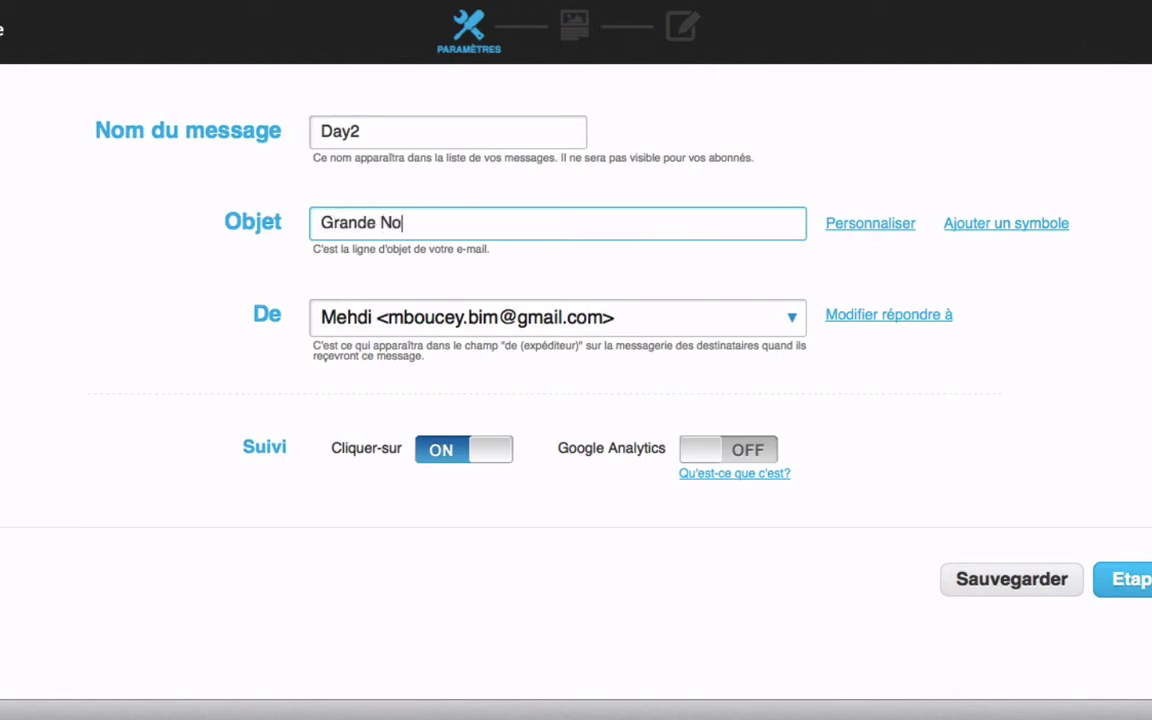
pyautogui.write('uvelle')
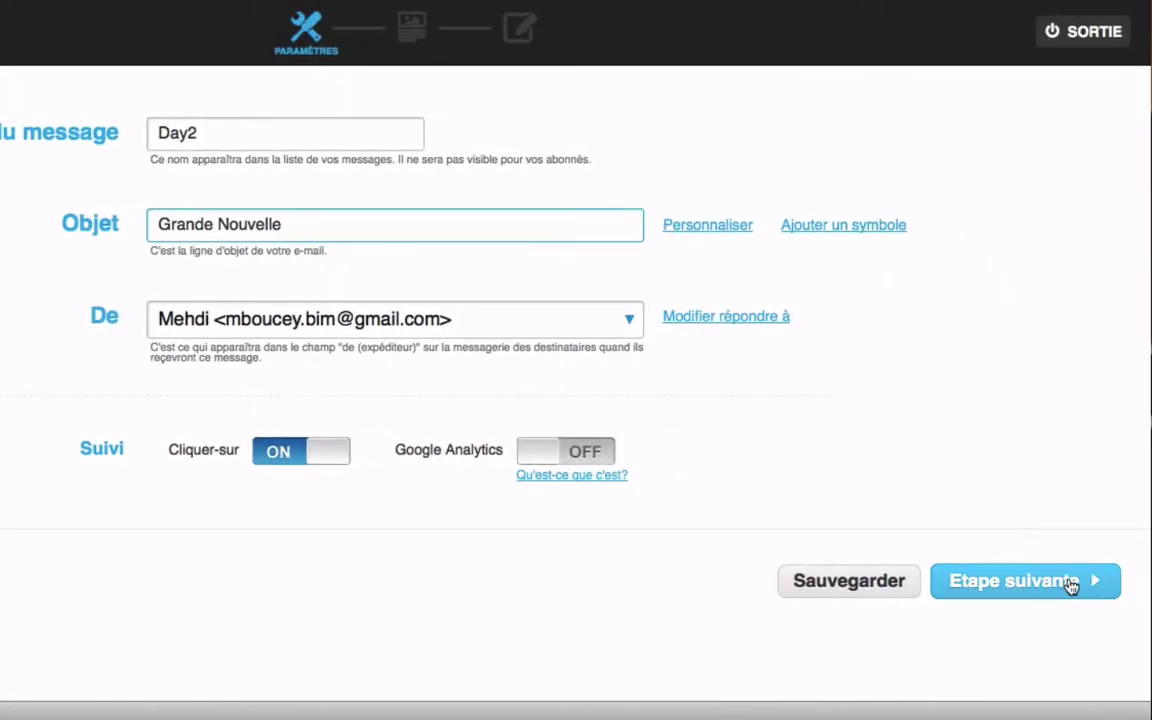
pyautogui.click(1071, 586)
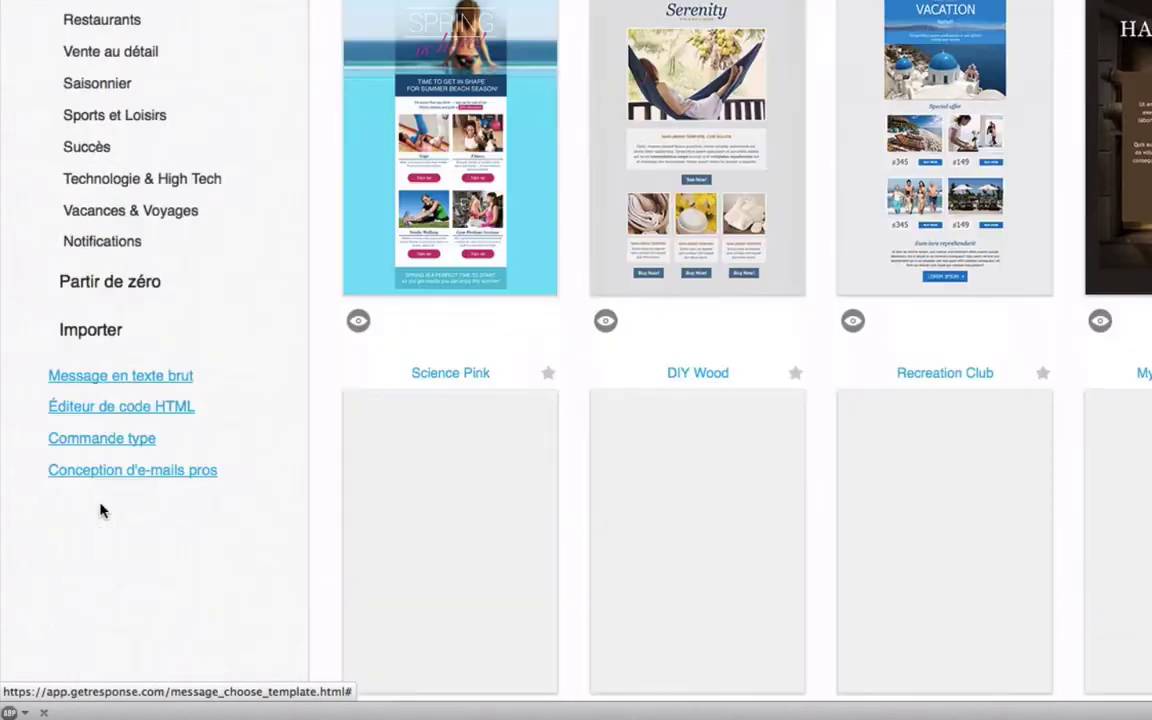
# Use the blank template (Modèle vierge) from the start-from-scratch layouts for the Day2 message
pyautogui.scroll(-2, 100, 511)
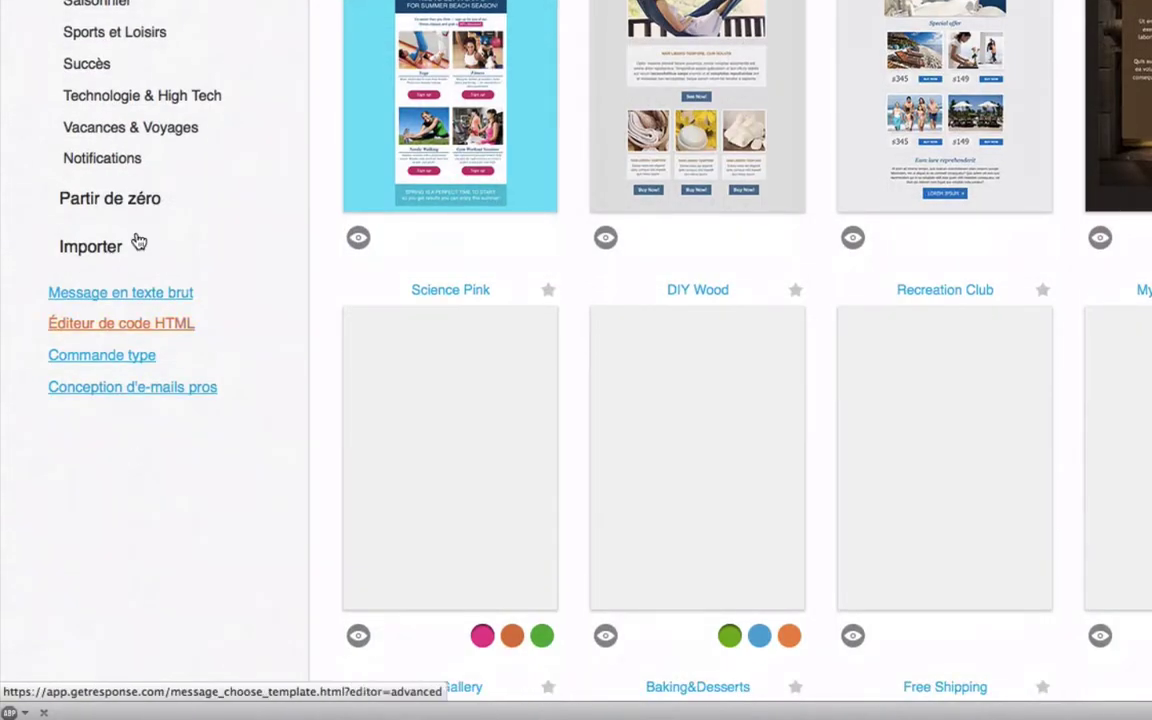
pyautogui.click(139, 200)
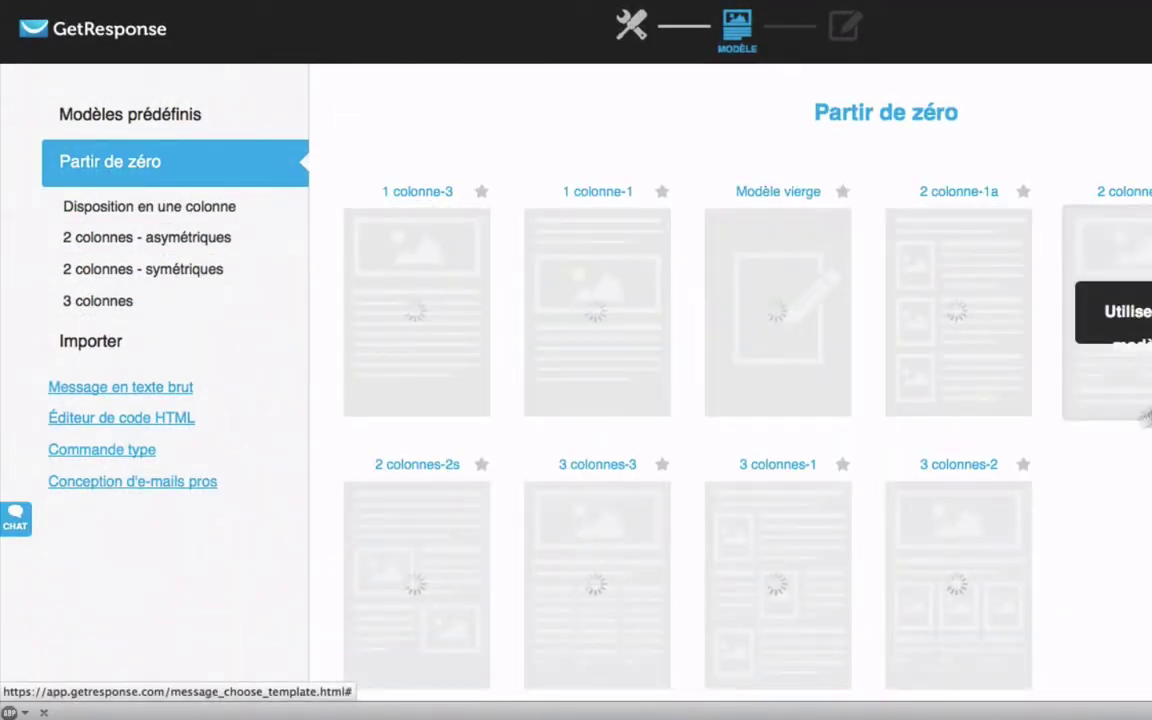
pyautogui.moveTo(807, 270)
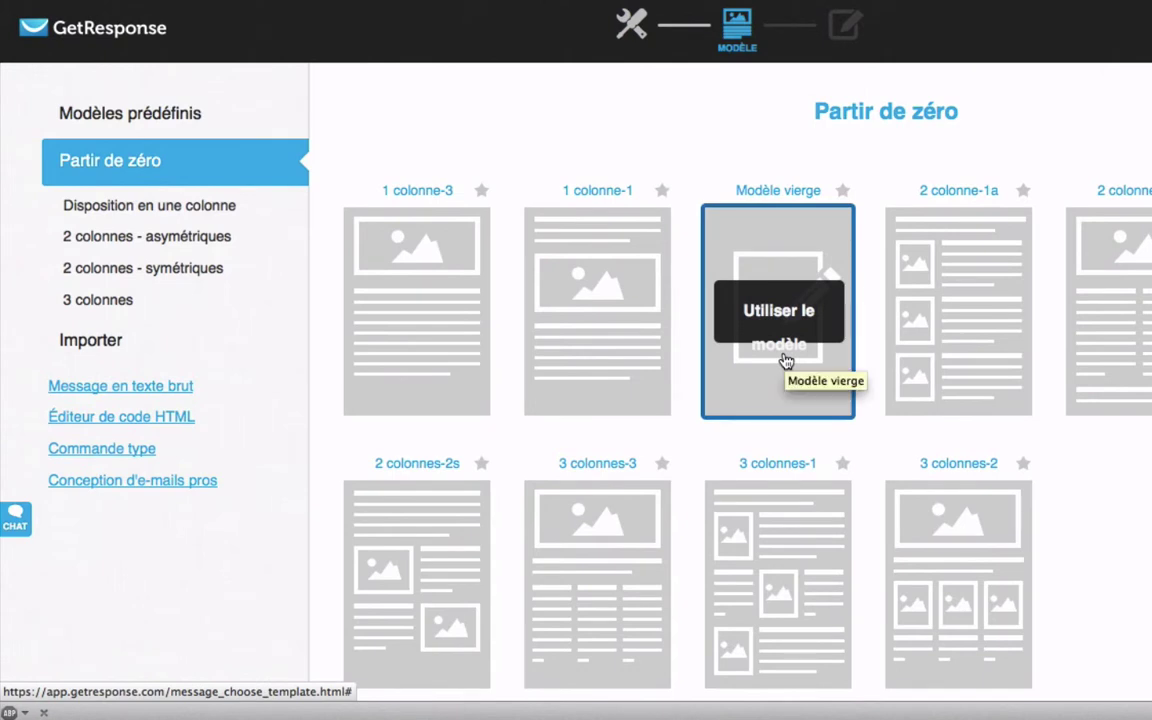
pyautogui.click(785, 357)
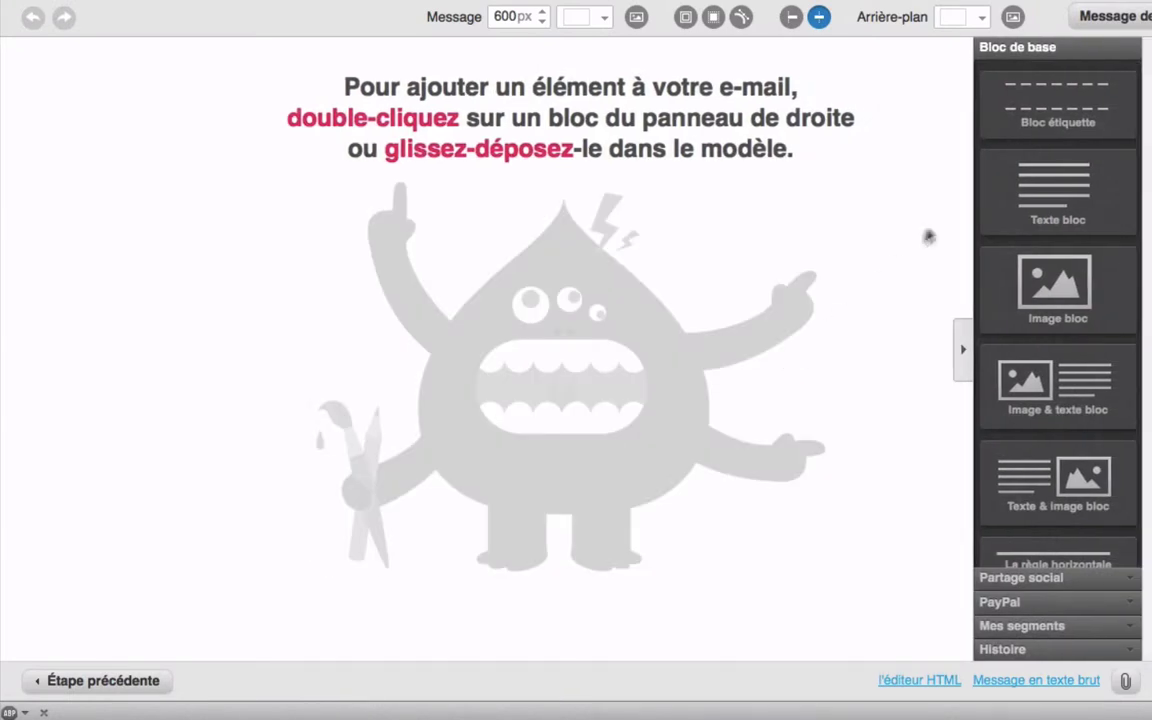
# Add a text block to the message and replace its placeholder text with "Grande NEws" and a second line "bla bla bklal"
pyautogui.moveTo(1000, 186); pyautogui.dragTo(507, 139)
pyautogui.click(507, 139)
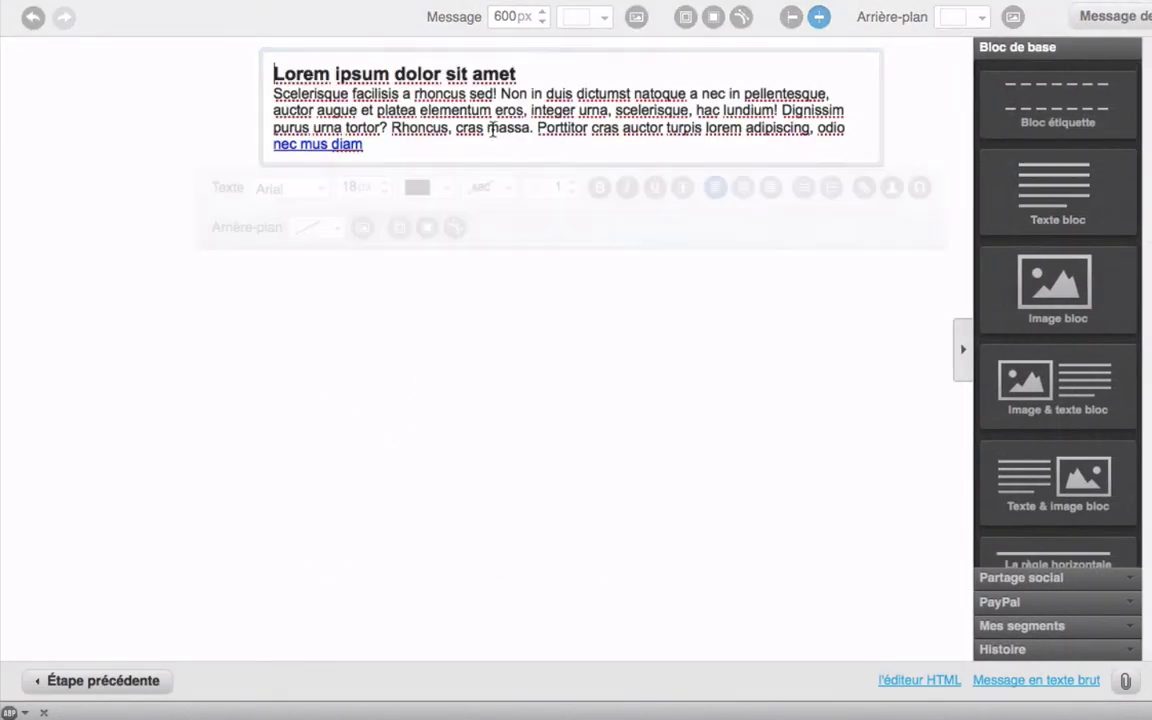
pyautogui.hotkey('ctrl', 'a')
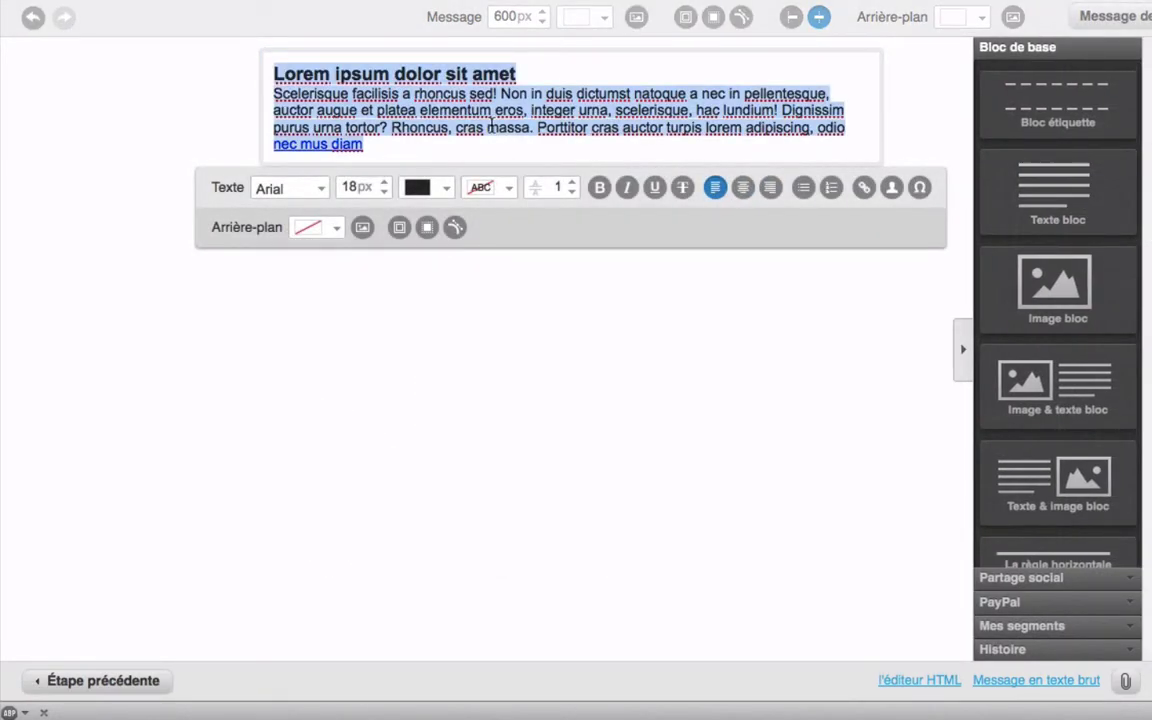
pyautogui.write('Grande NEws')
pyautogui.press('Return')
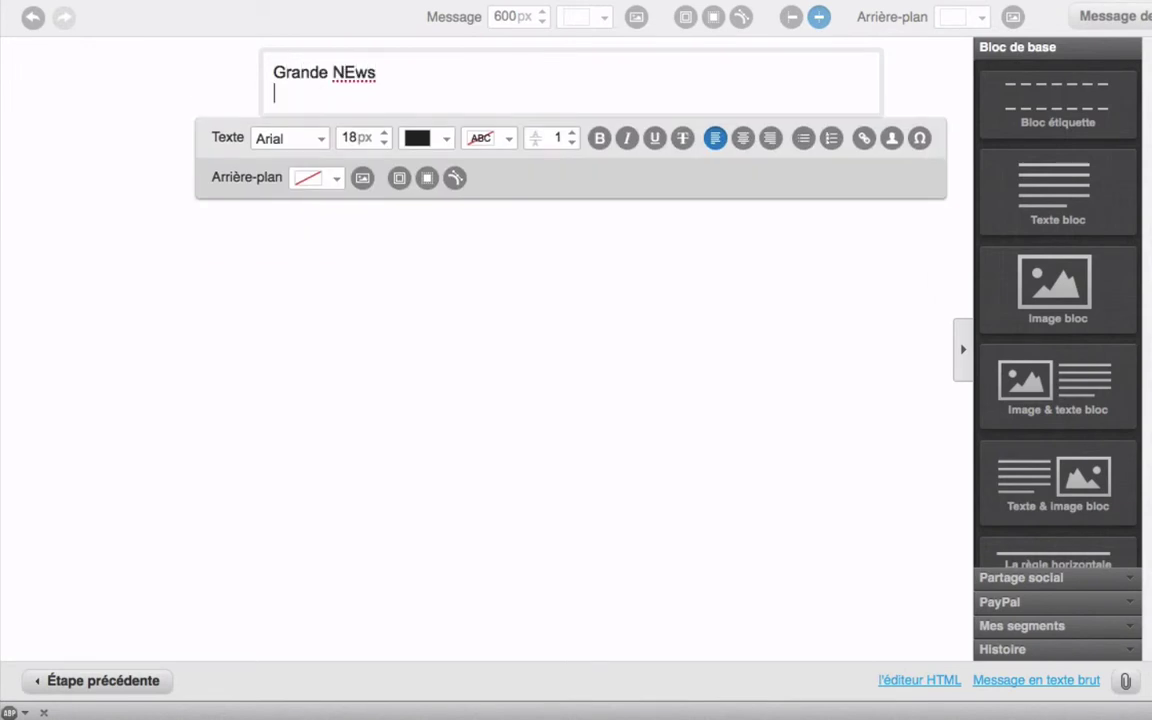
pyautogui.write('bla bla bkla')
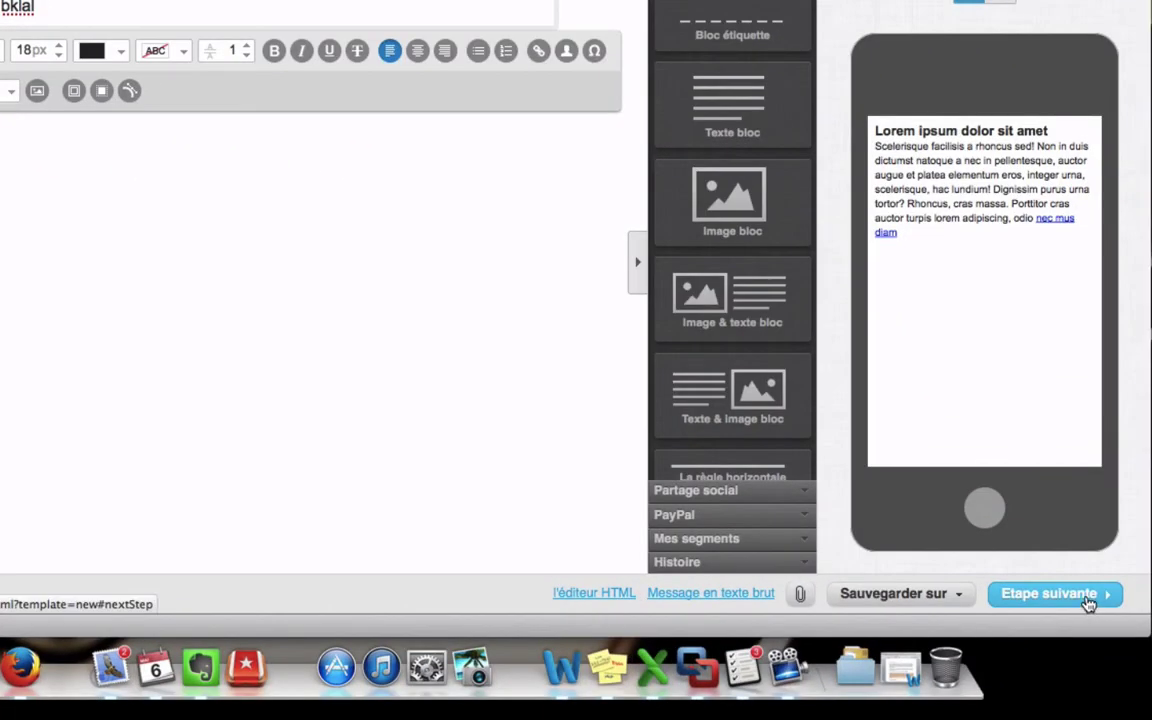
# Finish the message, save and publish the Day2 auto-responder, and move it from day 1 to day 0 in the calendar
pyautogui.click(1088, 596)
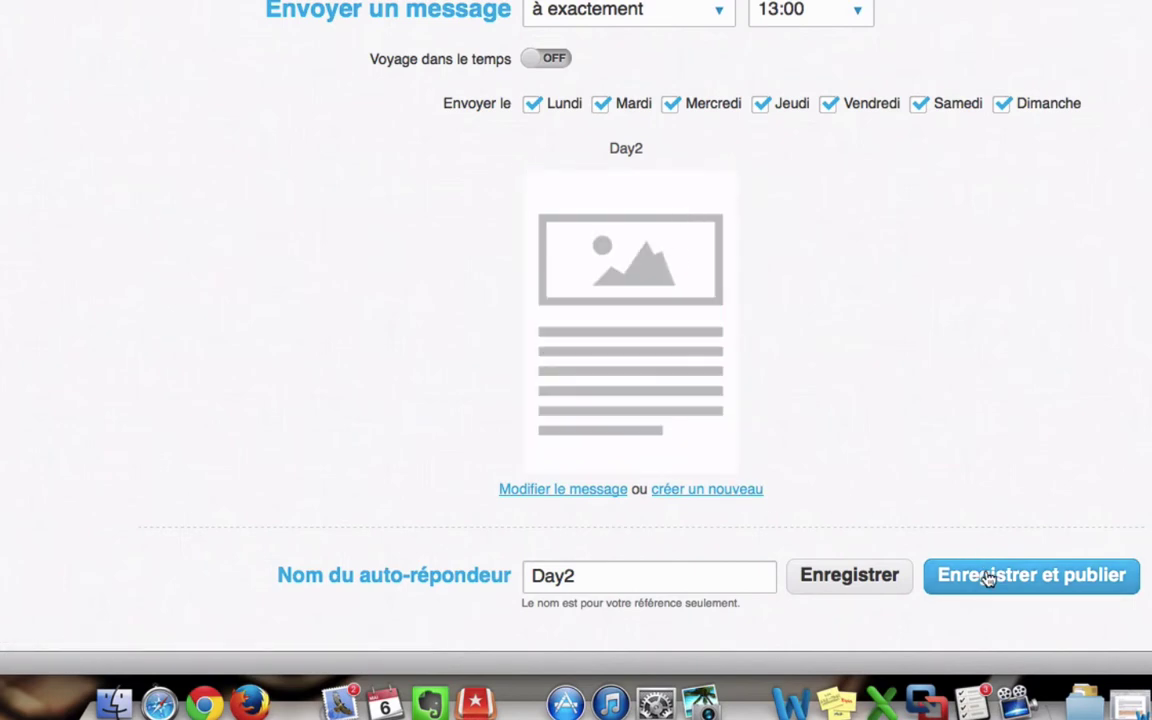
pyautogui.click(988, 577)
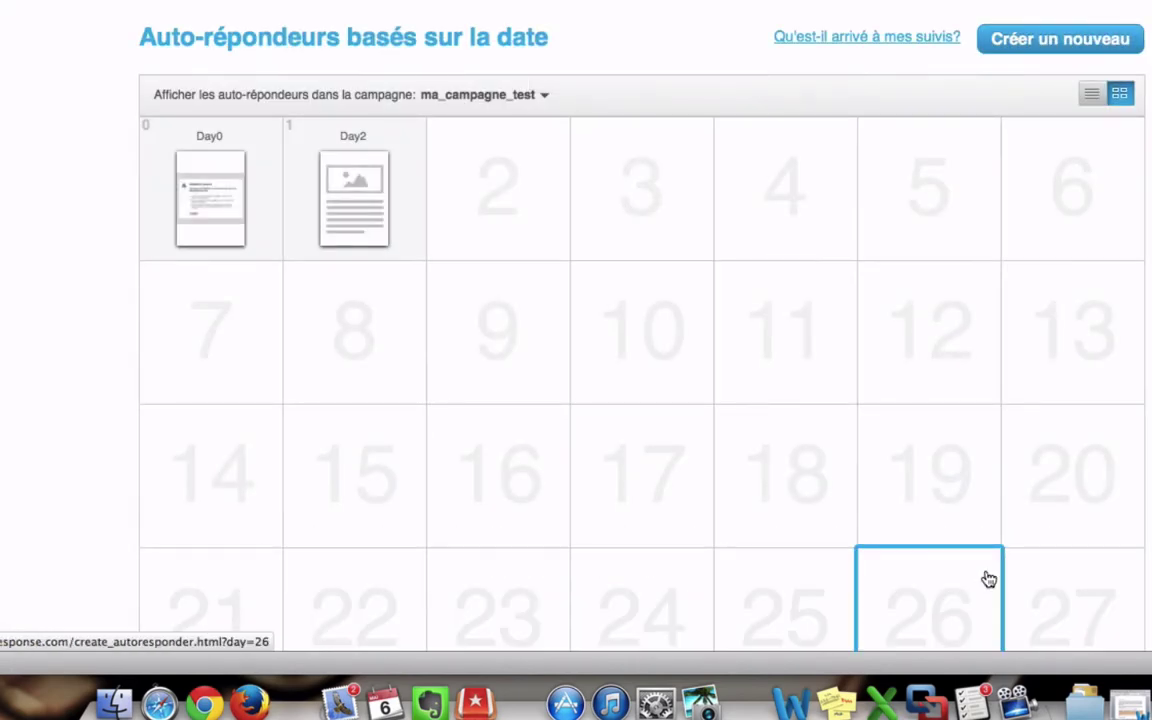
pyautogui.moveTo(376, 198); pyautogui.dragTo(180, 215)
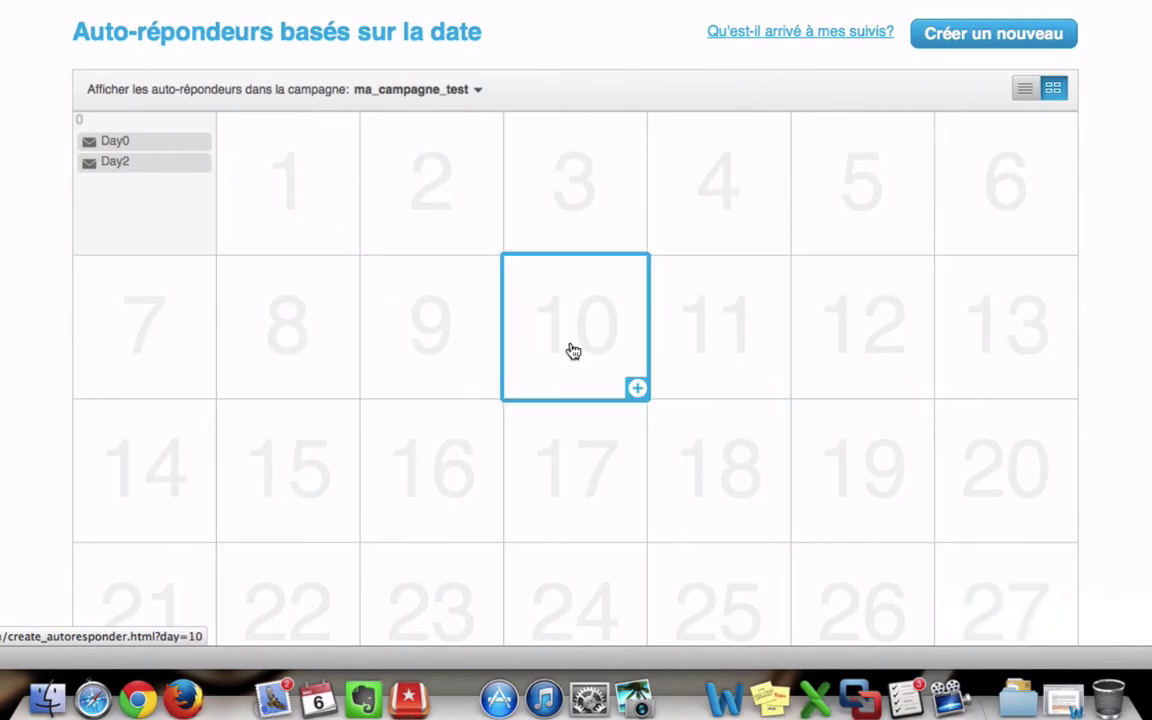
pyautogui.scroll(-5, 573, 350)
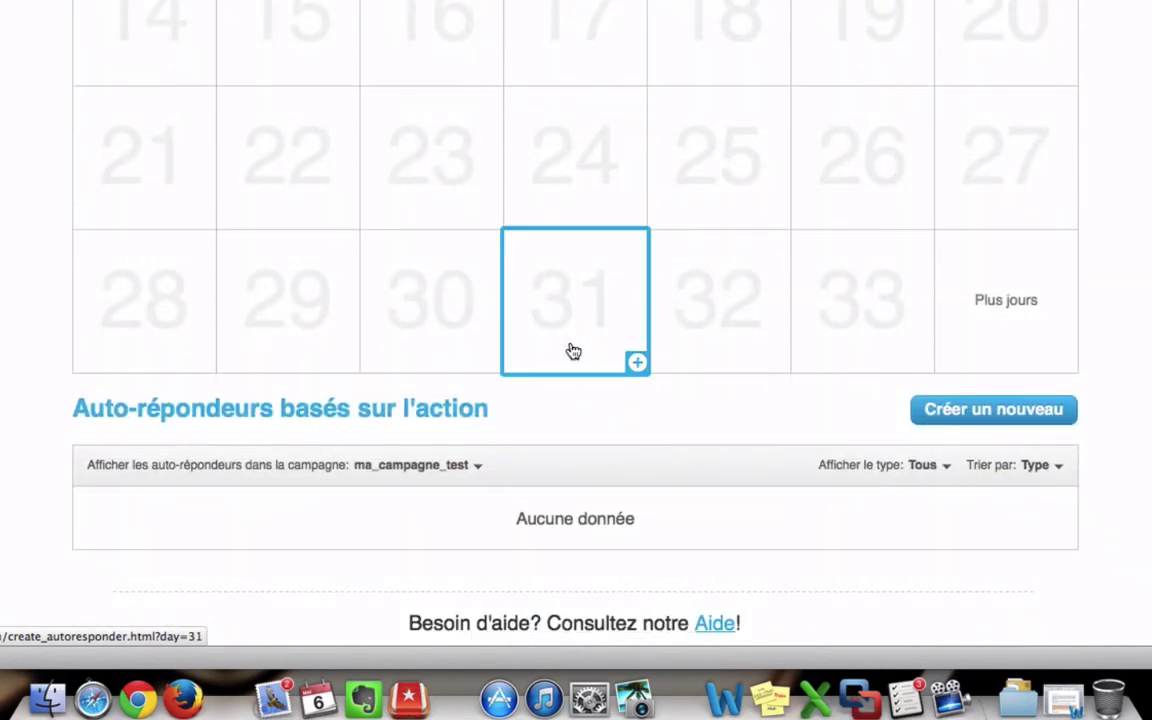
pyautogui.scroll(5, 573, 350)
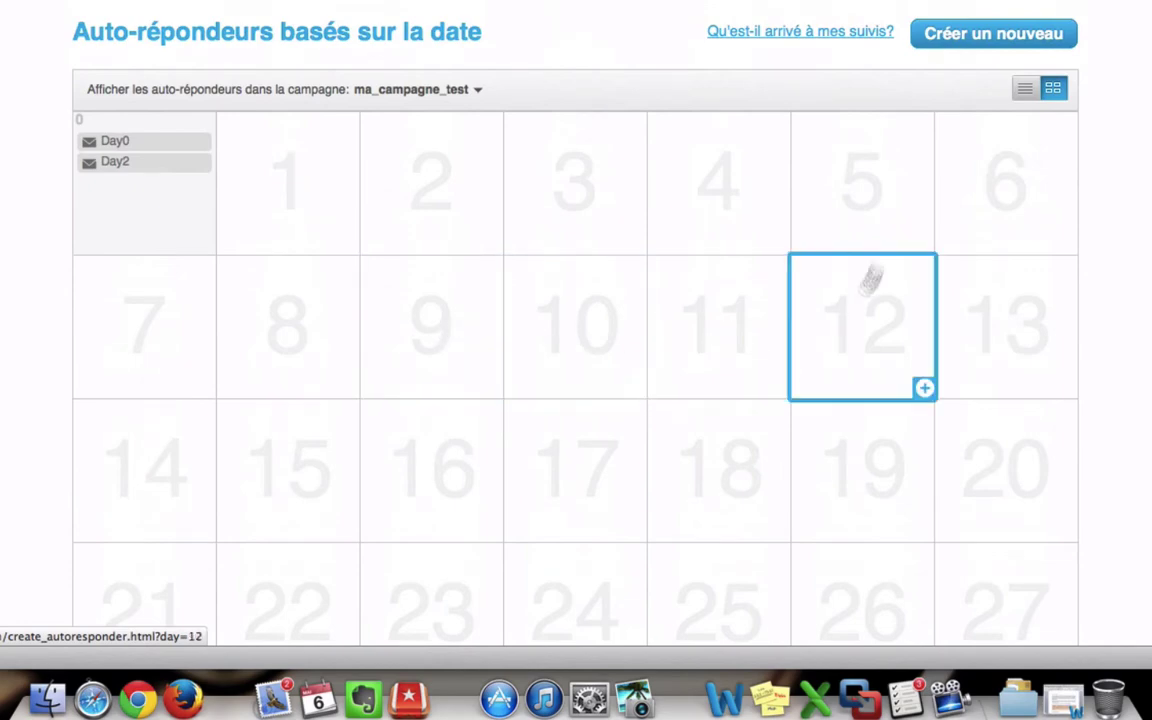